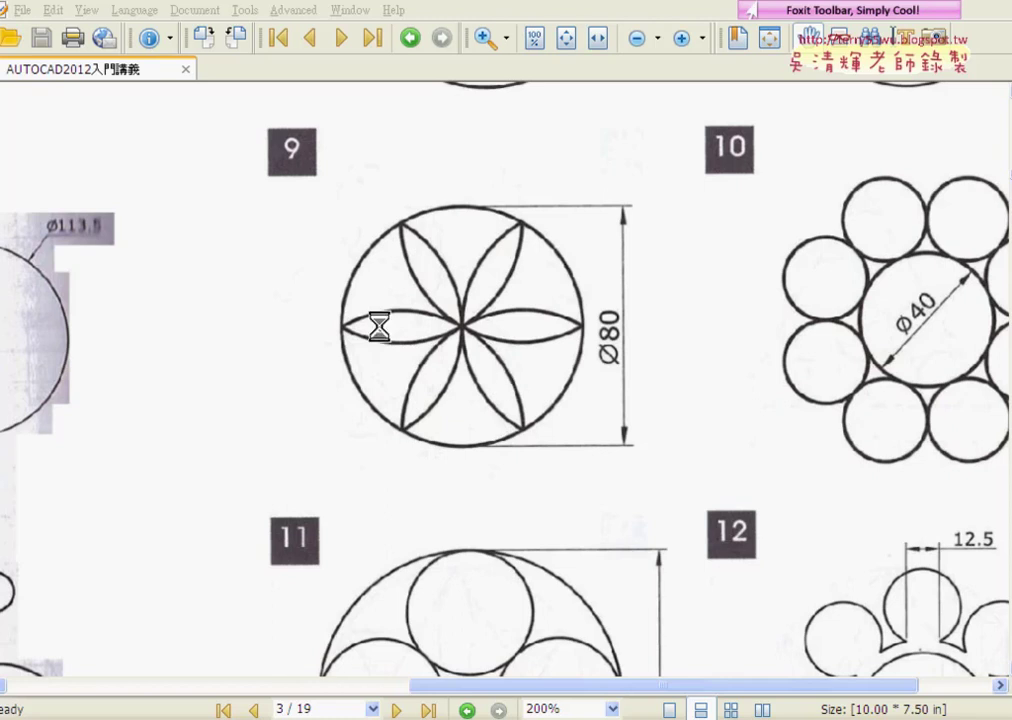
Circle the Ø80 dimension on figure 9 in red and write 40 beside it
{"action": "mouse_move", "coordinate": [598, 370]}
{"action": "left_mouse_down"}
{"action": "mouse_move", "coordinate": [596, 300]}
{"action": "mouse_move", "coordinate": [610, 376]}
{"action": "left_mouse_up"}
{"action": "left_click_drag", "start_coordinate": [508, 206], "coordinate": [437, 207]}
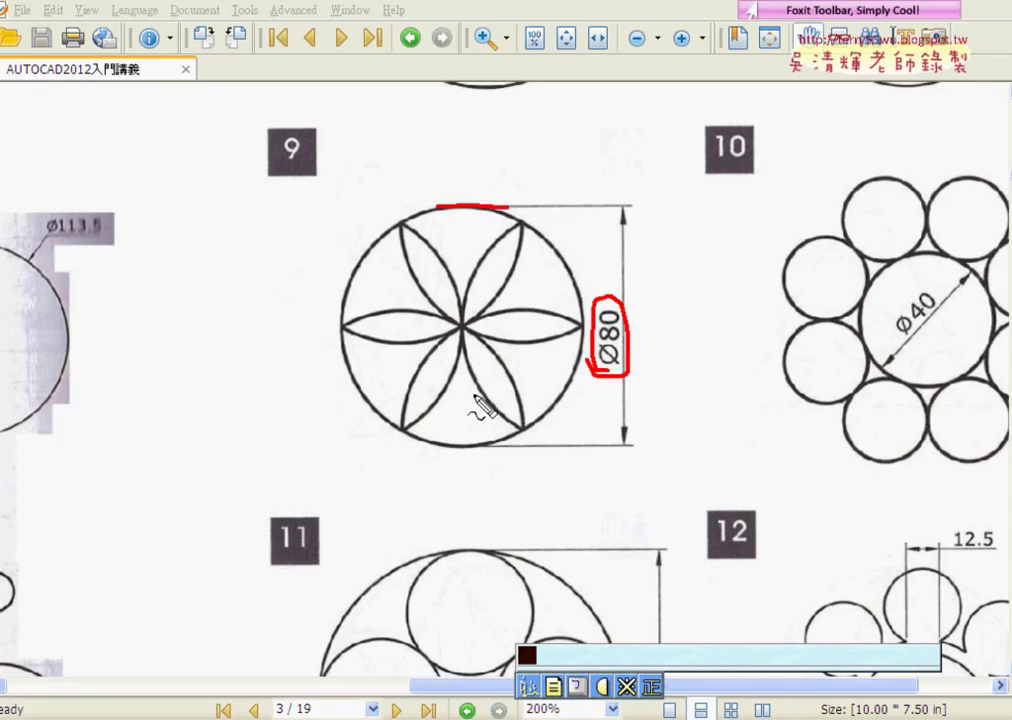
{"action": "left_click_drag", "start_coordinate": [458, 444], "coordinate": [499, 443]}
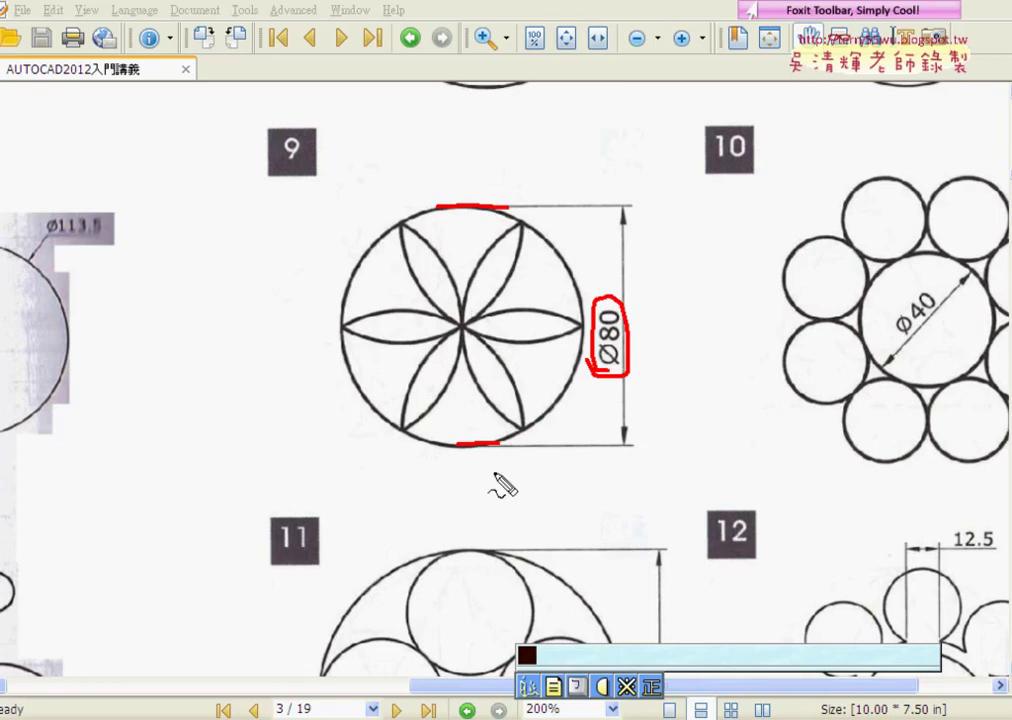
{"action": "mouse_move", "coordinate": [666, 312]}
{"action": "left_mouse_down"}
{"action": "mouse_move", "coordinate": [682, 326]}
{"action": "mouse_move", "coordinate": [669, 342]}
{"action": "mouse_move", "coordinate": [690, 320]}
{"action": "left_mouse_up"}
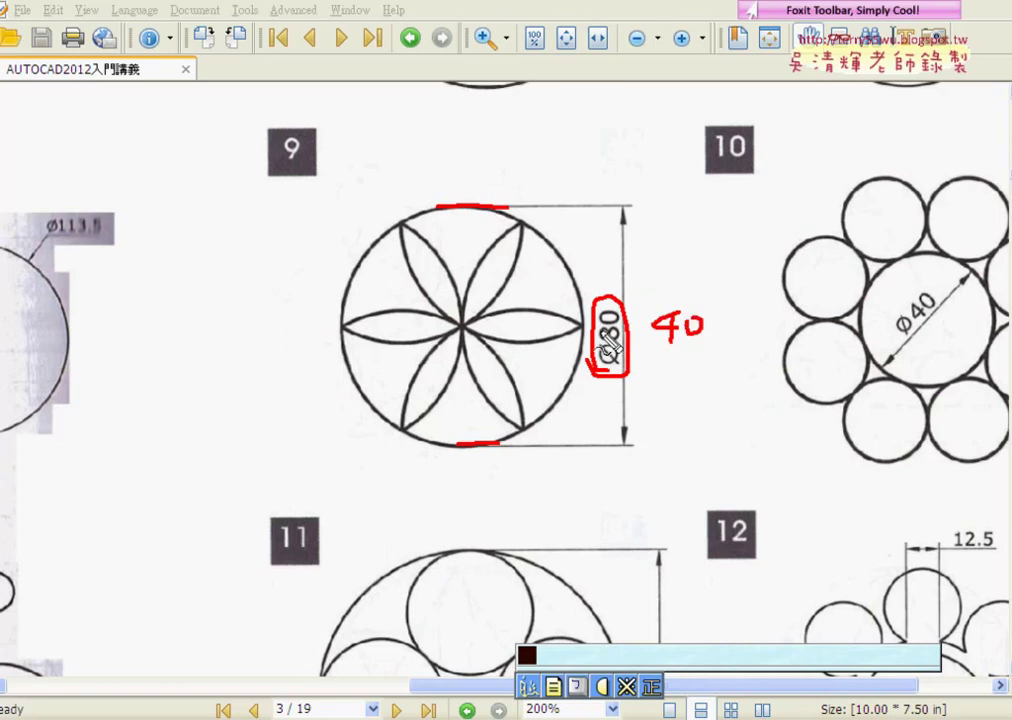
Trace a petal arc, sketch its full circle, underline the 40 and mark an X
{"action": "mouse_move", "coordinate": [519, 228]}
{"action": "left_mouse_down"}
{"action": "mouse_move", "coordinate": [474, 350]}
{"action": "mouse_move", "coordinate": [528, 428]}
{"action": "left_mouse_up"}
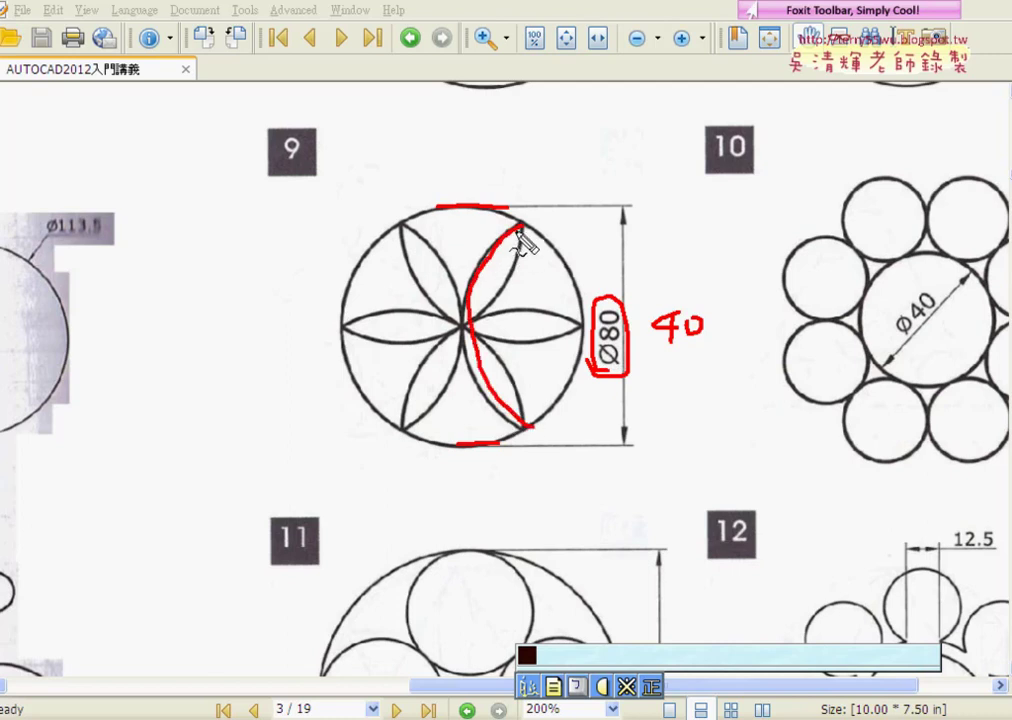
{"action": "mouse_move", "coordinate": [519, 230]}
{"action": "left_mouse_down"}
{"action": "mouse_move", "coordinate": [548, 208]}
{"action": "mouse_move", "coordinate": [723, 268]}
{"action": "mouse_move", "coordinate": [737, 365]}
{"action": "mouse_move", "coordinate": [531, 428]}
{"action": "left_mouse_up"}
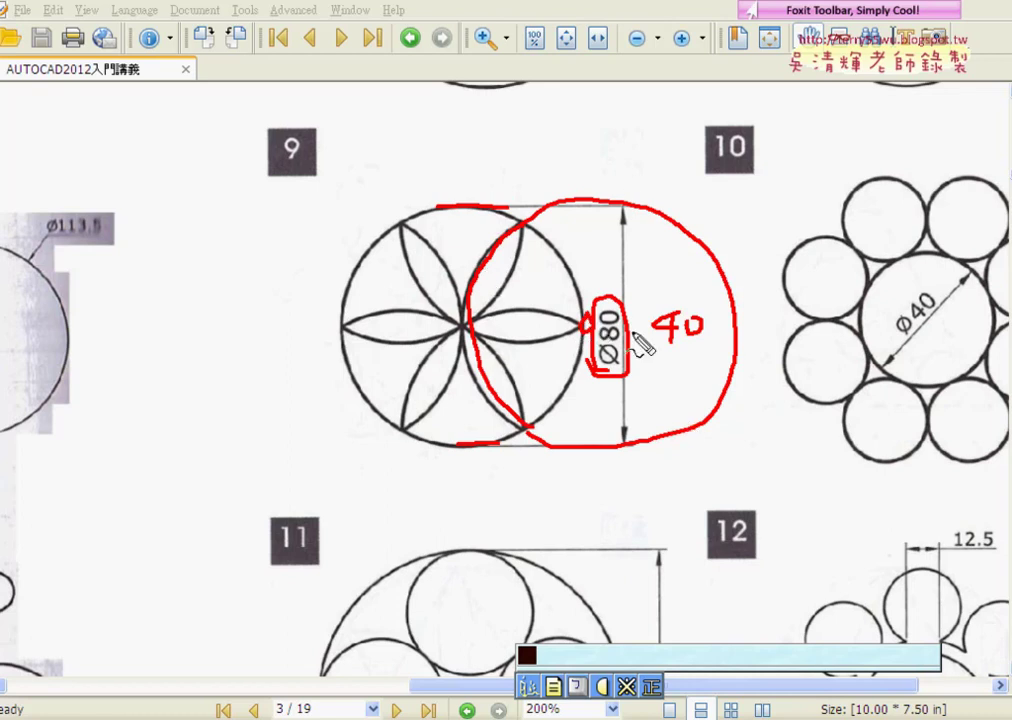
{"action": "left_click_drag", "start_coordinate": [648, 341], "coordinate": [705, 341]}
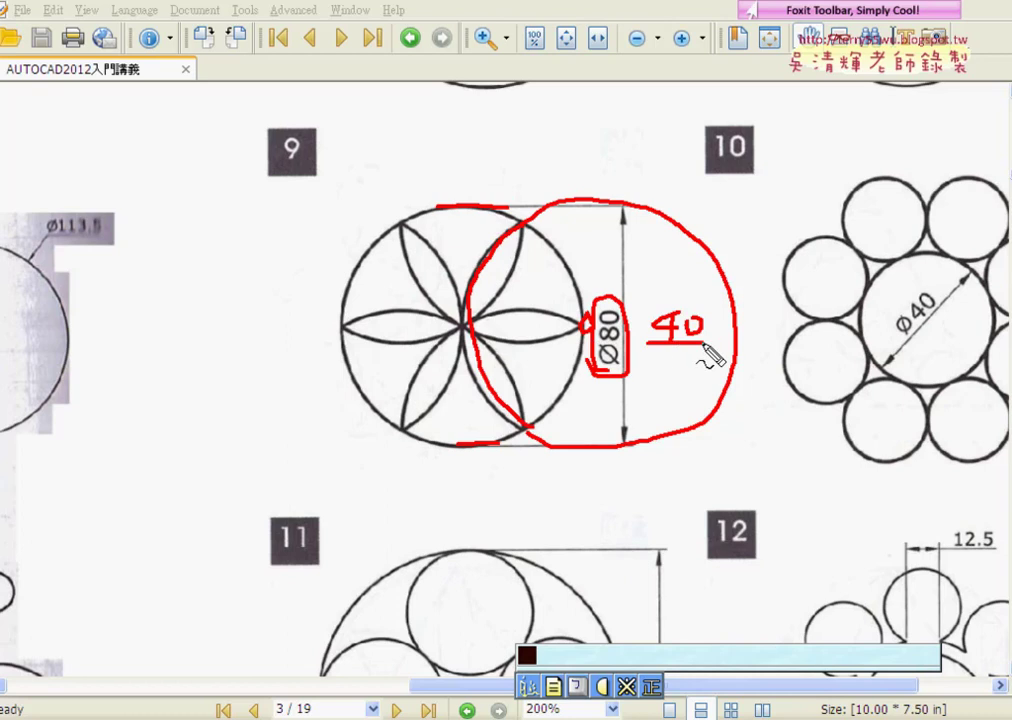
{"action": "mouse_move", "coordinate": [658, 235]}
{"action": "left_mouse_down"}
{"action": "mouse_move", "coordinate": [686, 203]}
{"action": "mouse_move", "coordinate": [682, 258]}
{"action": "left_mouse_up"}
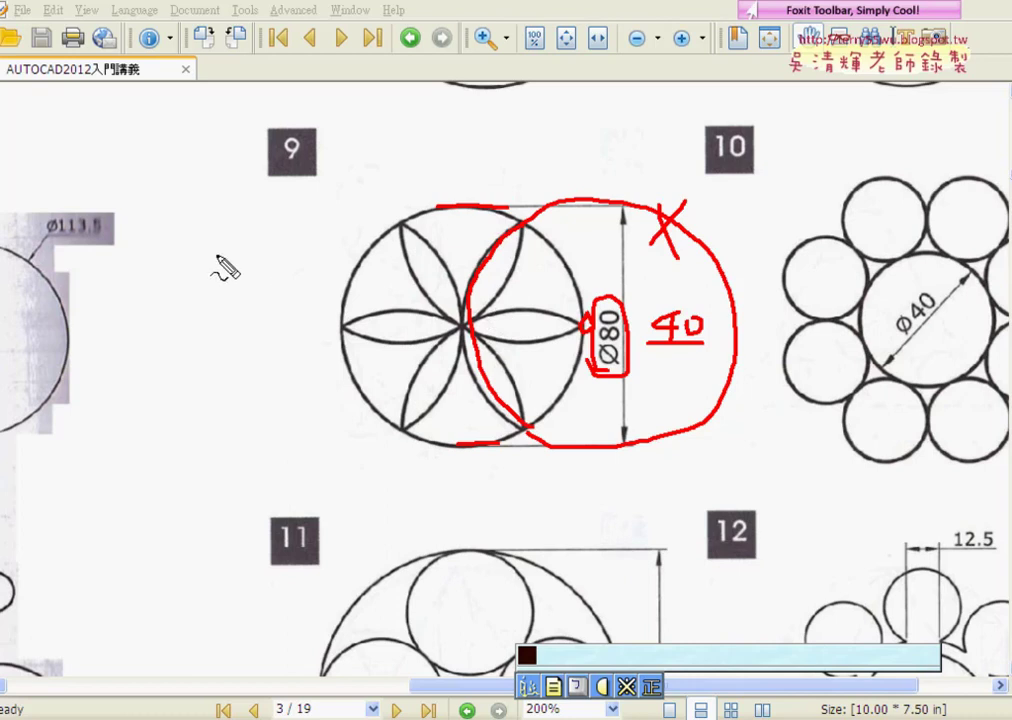
Write and underline 360/6 beside figure 9, then clear all the red markup
{"action": "mouse_move", "coordinate": [215, 250]}
{"action": "left_mouse_down"}
{"action": "mouse_move", "coordinate": [224, 270]}
{"action": "mouse_move", "coordinate": [214, 284]}
{"action": "left_mouse_up"}
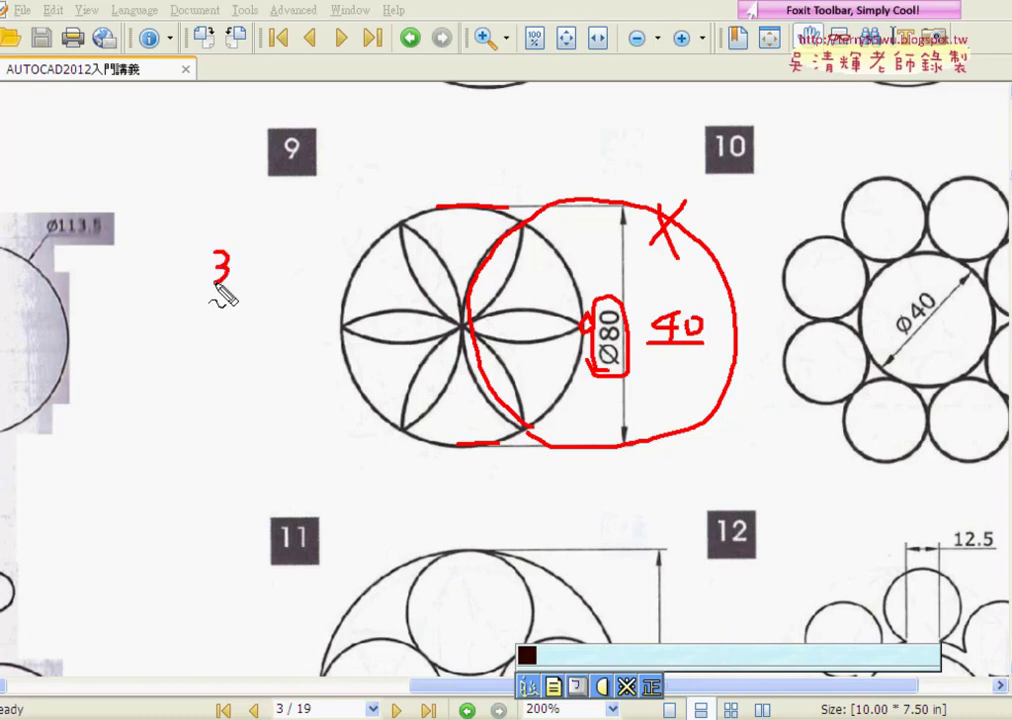
{"action": "mouse_move", "coordinate": [255, 236]}
{"action": "left_mouse_down"}
{"action": "mouse_move", "coordinate": [258, 270]}
{"action": "mouse_move", "coordinate": [268, 254]}
{"action": "left_mouse_up"}
{"action": "mouse_move", "coordinate": [286, 300]}
{"action": "left_mouse_down"}
{"action": "mouse_move", "coordinate": [337, 230]}
{"action": "mouse_move", "coordinate": [338, 288]}
{"action": "left_mouse_up"}
{"action": "left_click_drag", "start_coordinate": [208, 298], "coordinate": [348, 294]}
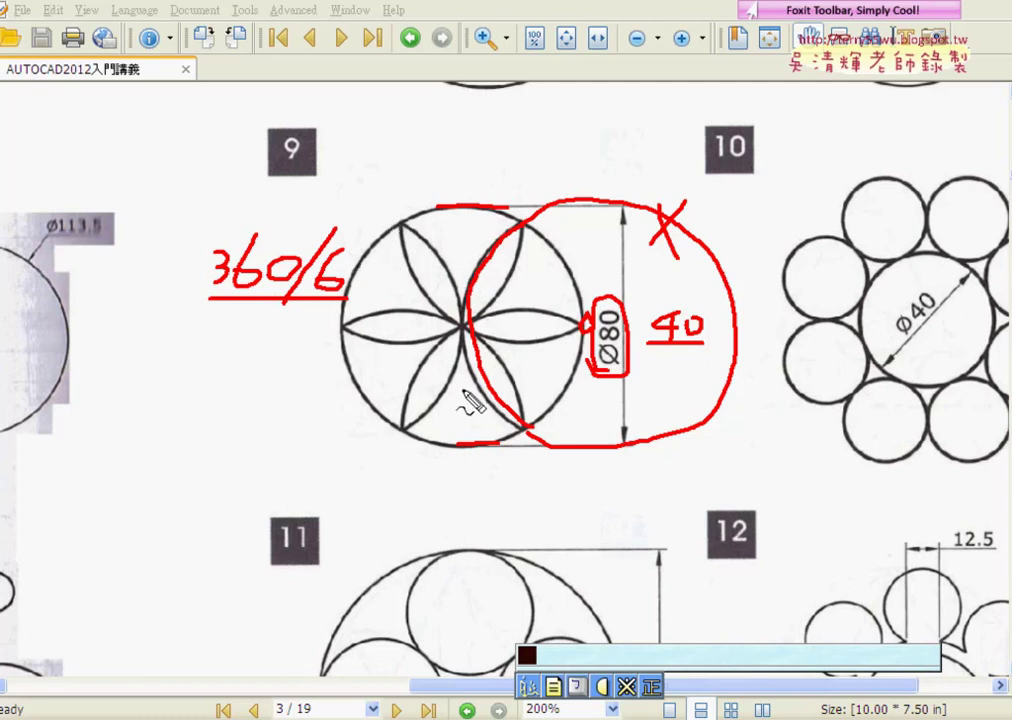
{"action": "key", "text": "Escape"}
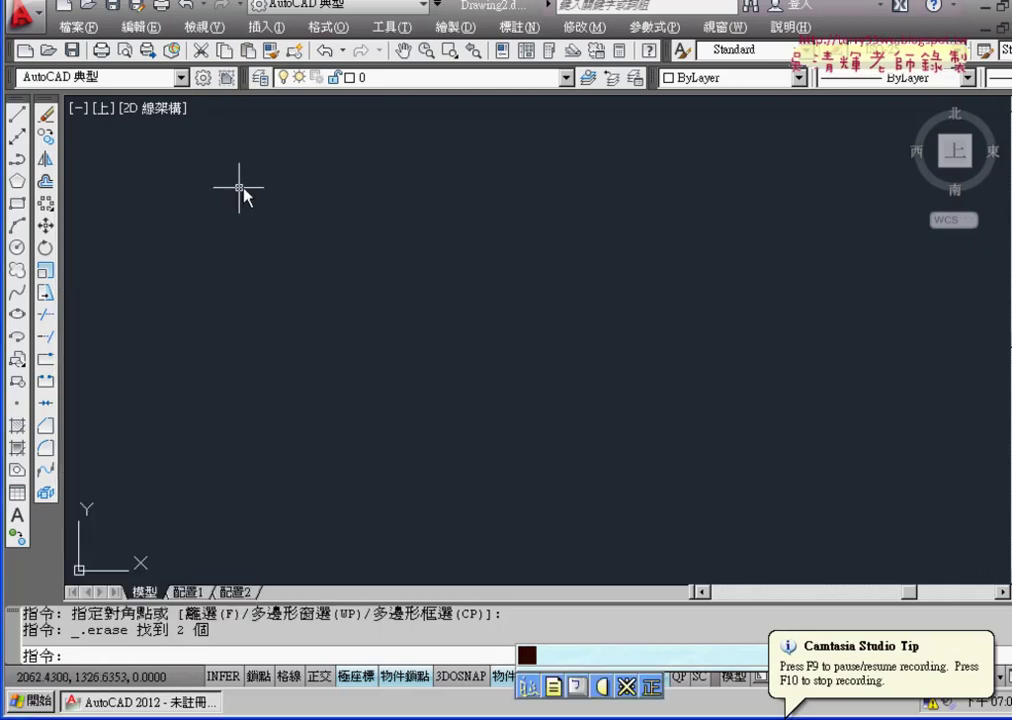
{"action": "left_click", "coordinate": [81, 226]}
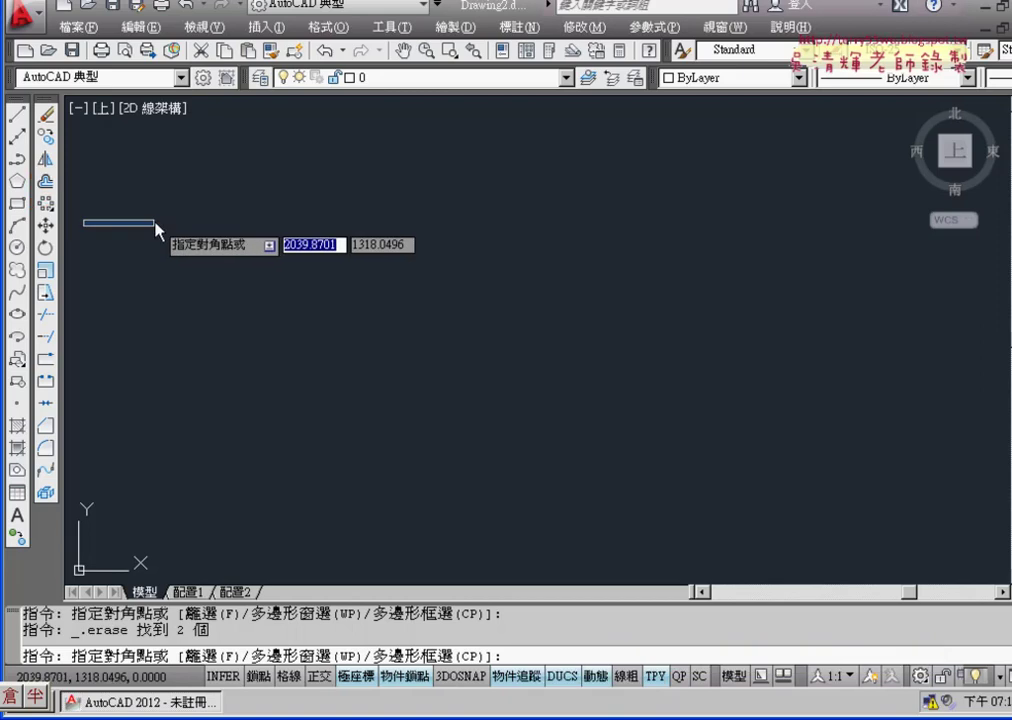
Choose Polar Array (ARRAYPOLAR) from the Modify toolbar's Array flyout
{"action": "left_click", "coordinate": [45, 210]}
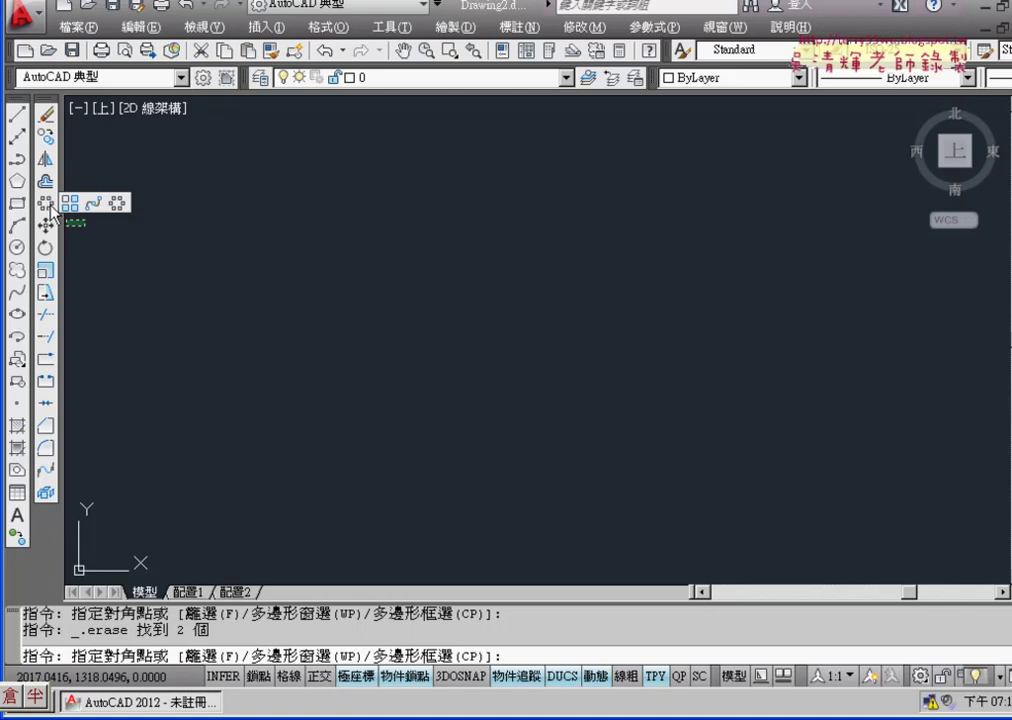
{"action": "left_click", "coordinate": [48, 206]}
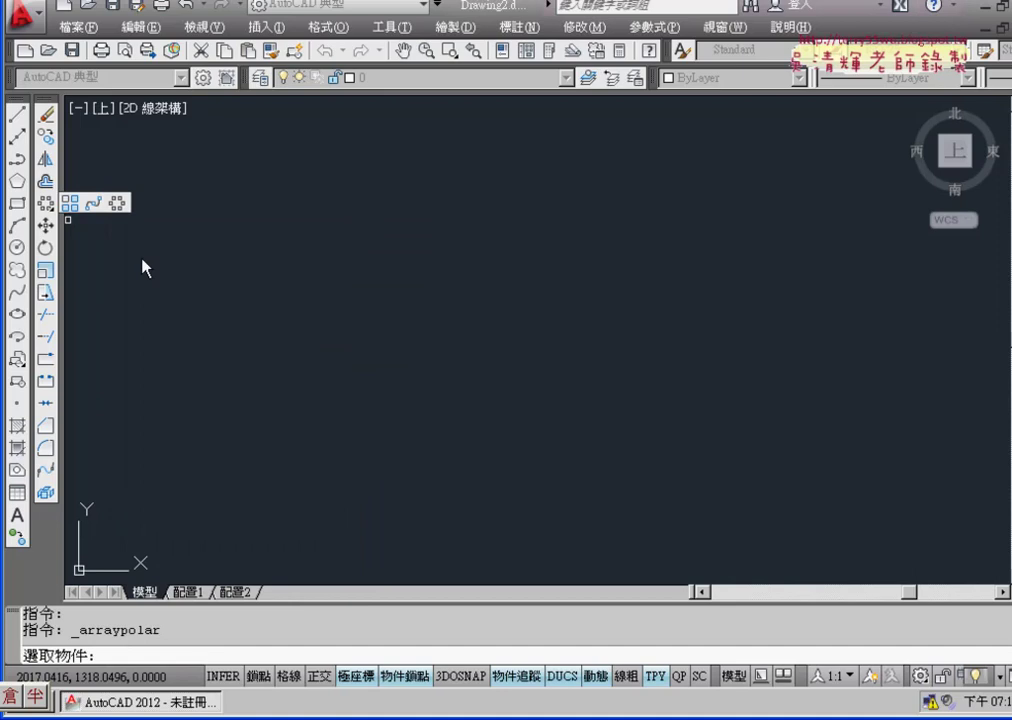
{"action": "left_click_drag", "start_coordinate": [46, 203], "coordinate": [121, 213]}
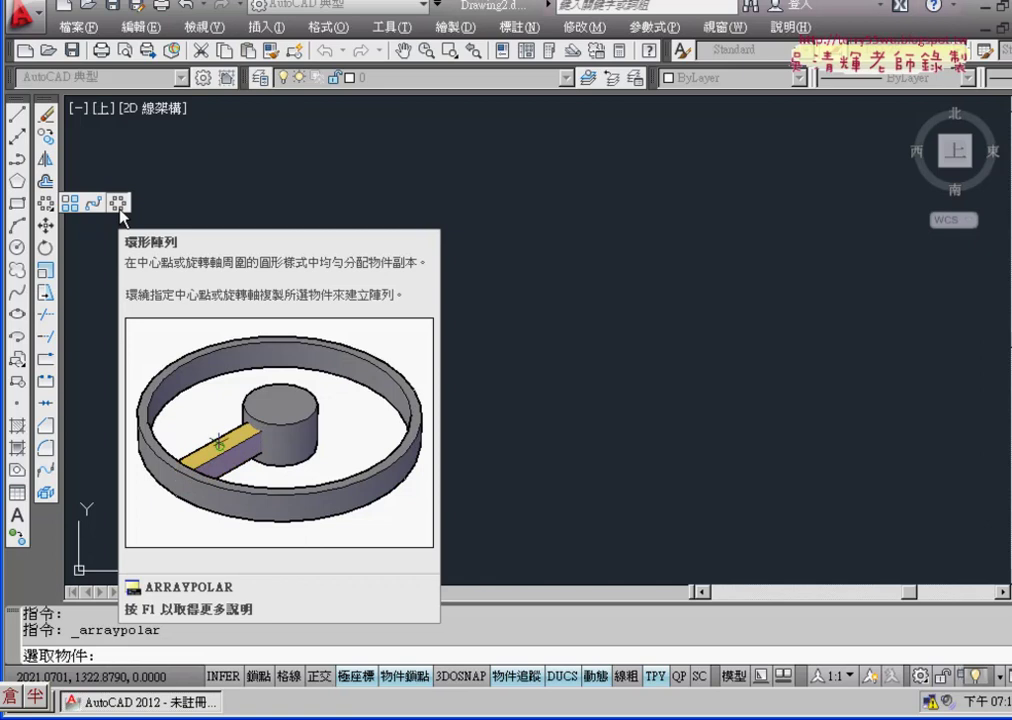
Draw a radius-40 circle, then zoom and pan so it sits on the left of the view
{"action": "left_click", "coordinate": [15, 248]}
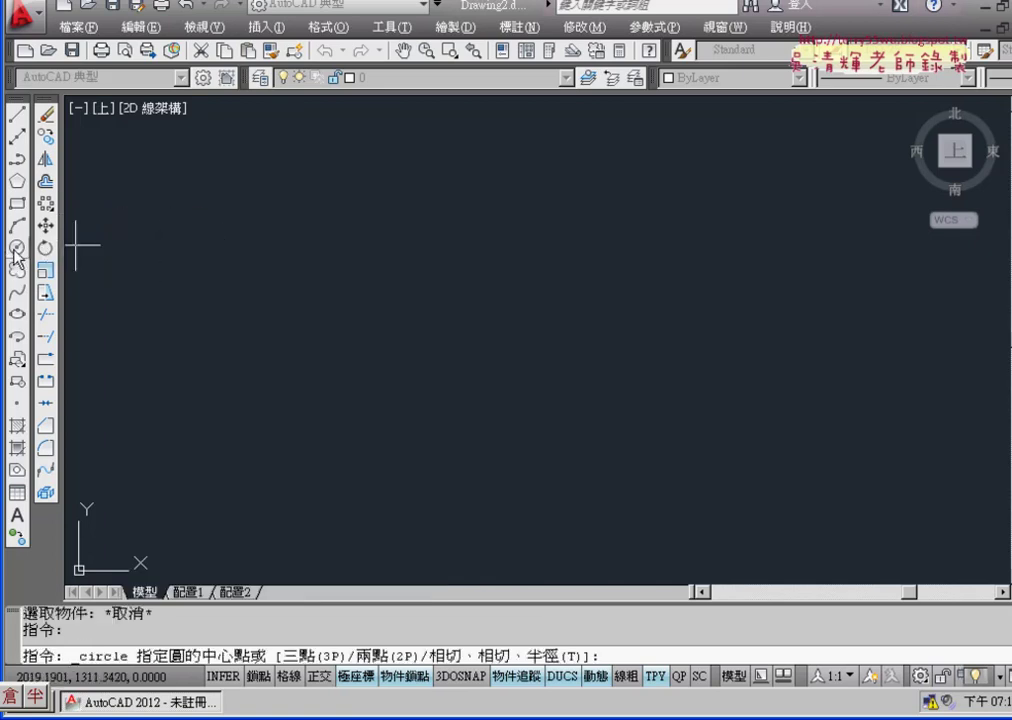
{"action": "left_click", "coordinate": [378, 341]}
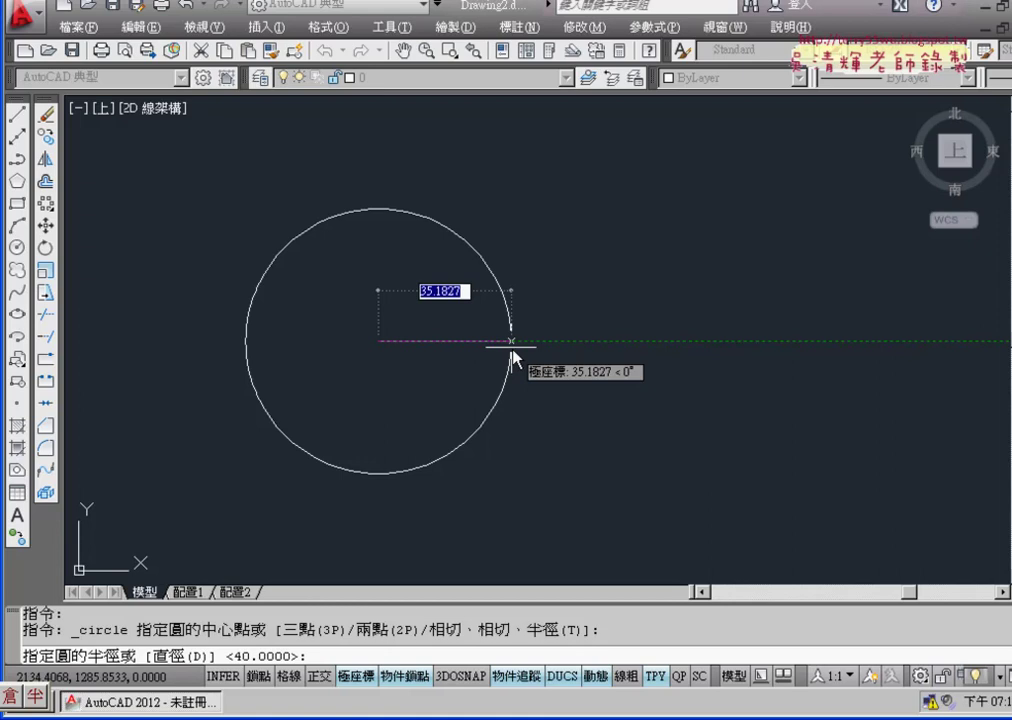
{"action": "type", "text": "40"}
{"action": "key", "text": "Return"}
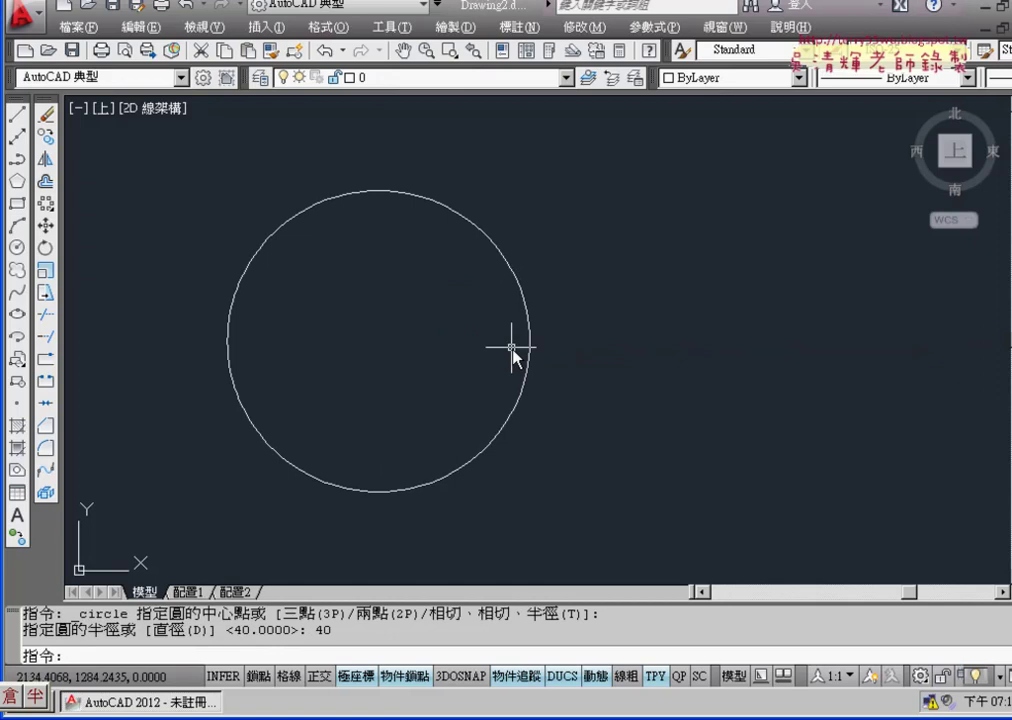
{"action": "scroll", "coordinate": [608, 310], "scroll_direction": "down", "scroll_amount": 5}
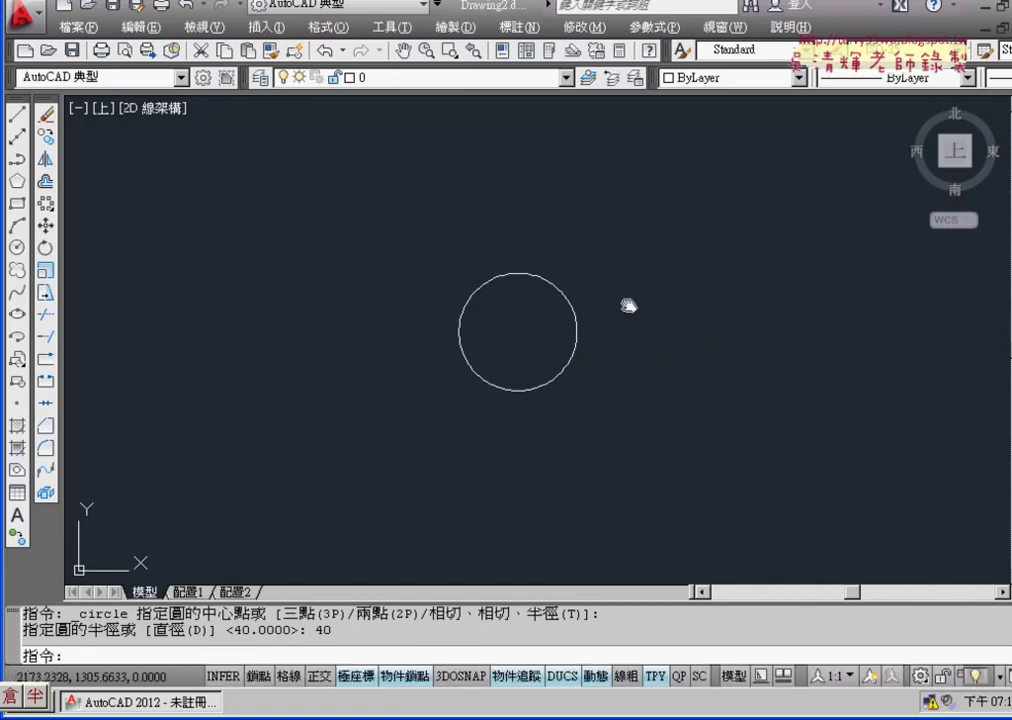
{"action": "middle_click", "coordinate": [628, 306]}
{"action": "middle_click", "coordinate": [628, 306]}
{"action": "scroll", "coordinate": [624, 300], "scroll_direction": "down", "scroll_amount": 2}
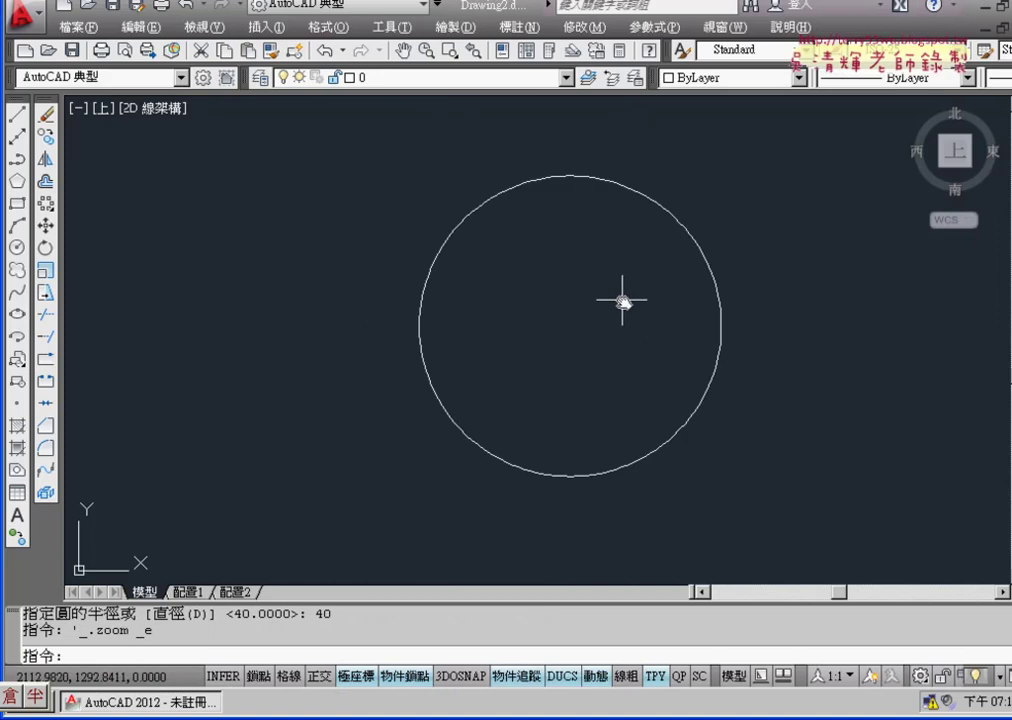
{"action": "middle_click_drag", "start_coordinate": [624, 300], "coordinate": [411, 300]}
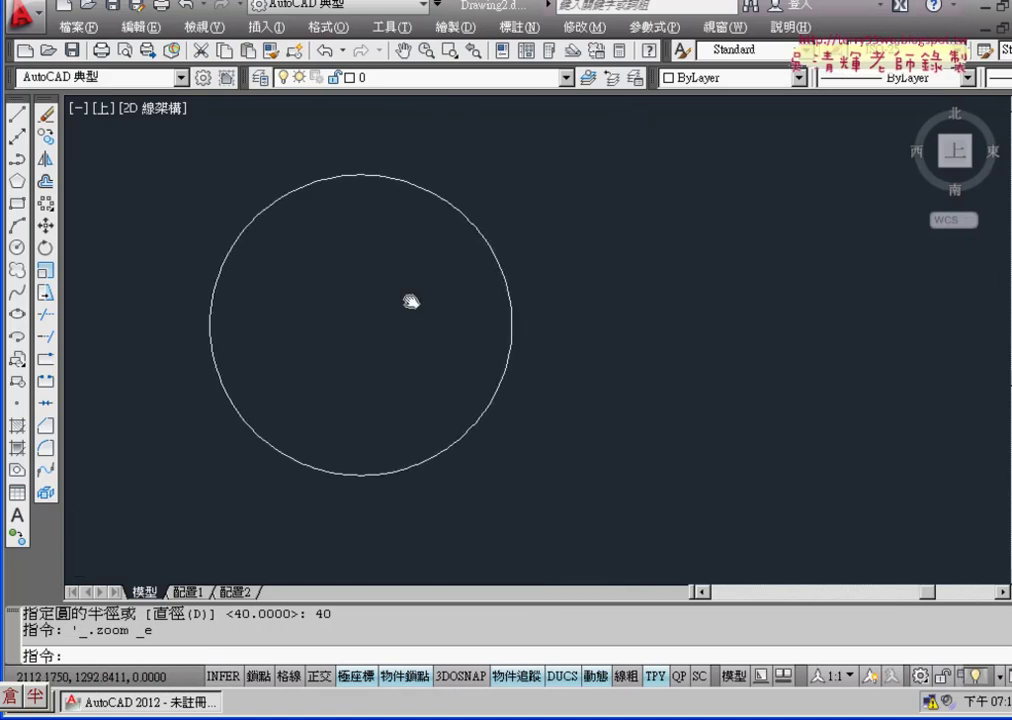
Switch the status-bar drawing aids to text labels instead of icons
{"action": "left_click", "coordinate": [19, 248]}
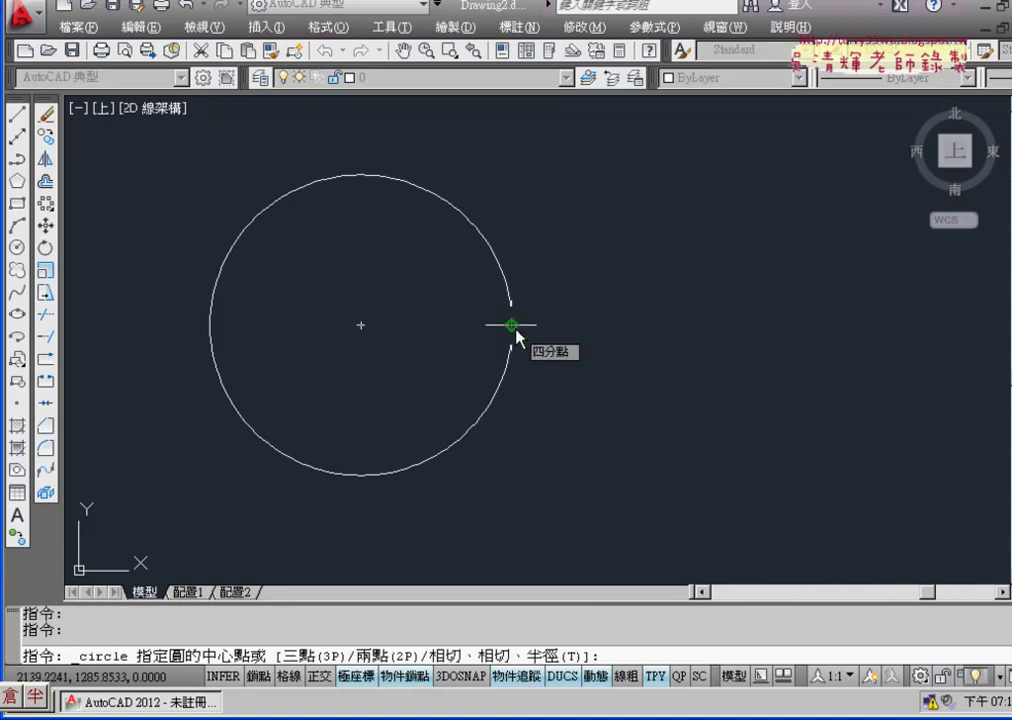
{"action": "right_click", "coordinate": [408, 678]}
{"action": "left_click", "coordinate": [452, 617]}
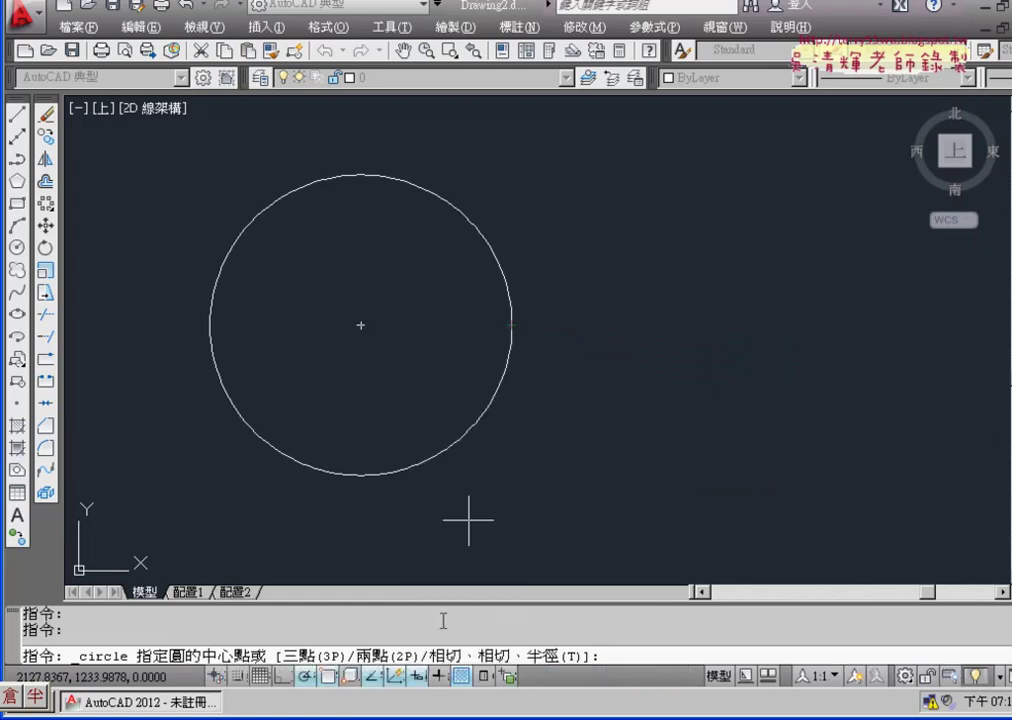
{"action": "right_click", "coordinate": [334, 687]}
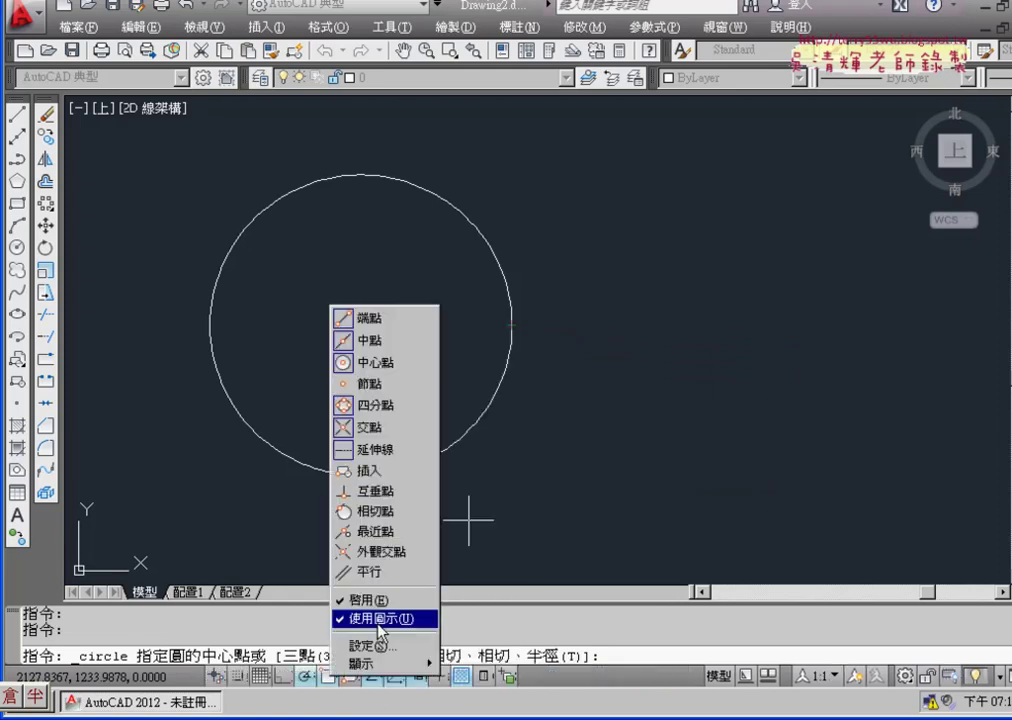
{"action": "left_click", "coordinate": [380, 616]}
{"action": "right_click", "coordinate": [401, 684]}
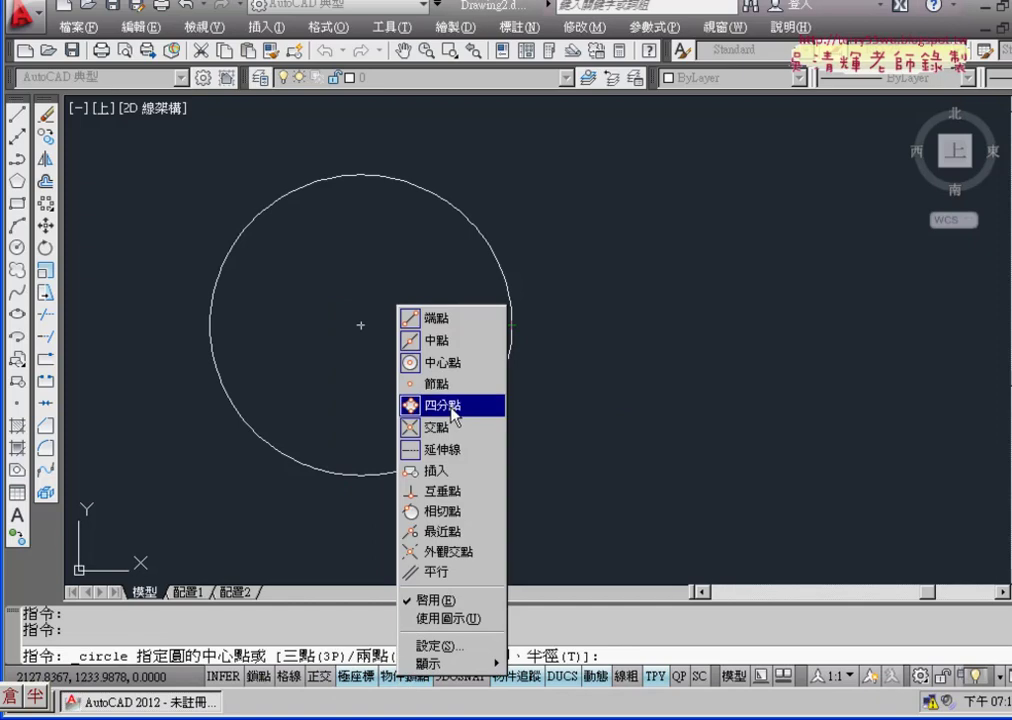
{"action": "key", "text": "Escape"}
{"action": "key", "text": "Escape"}
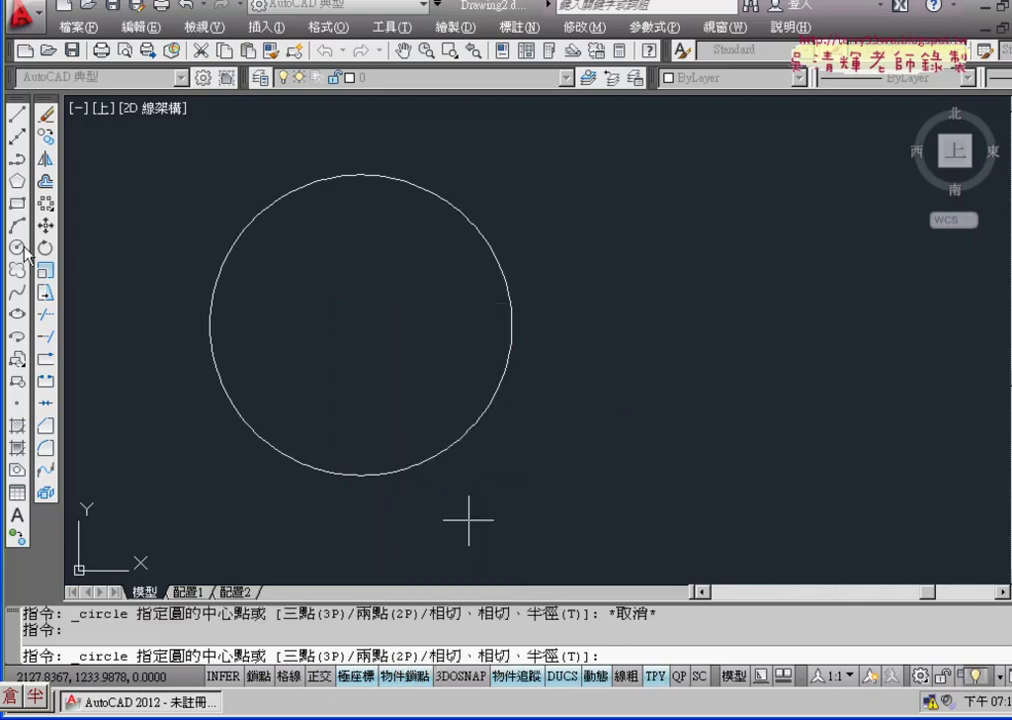
Draw a second radius-40 circle centred on the first circle's right quadrant
{"action": "key", "text": "Return"}
{"action": "left_click", "coordinate": [512, 325]}
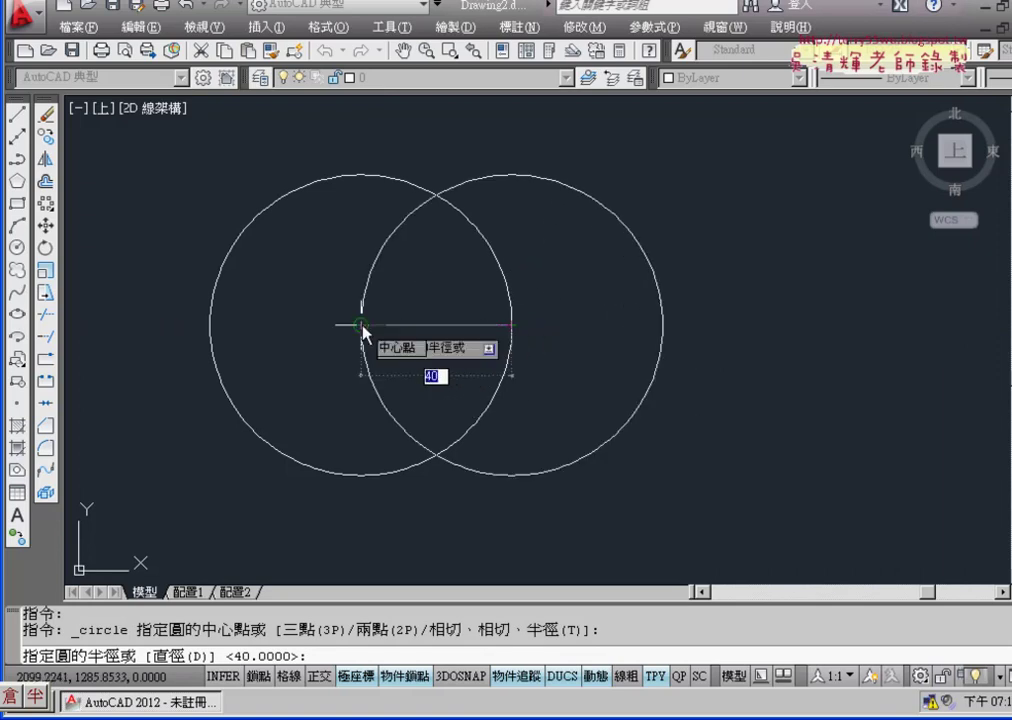
{"action": "left_click", "coordinate": [362, 325]}
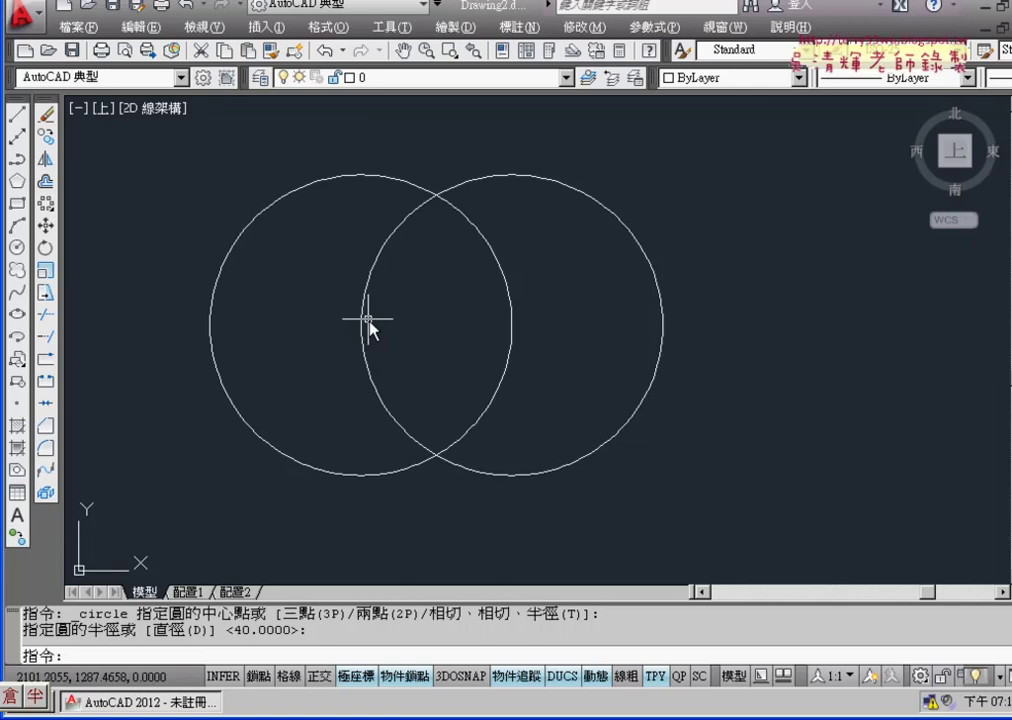
{"action": "left_click", "coordinate": [46, 318]}
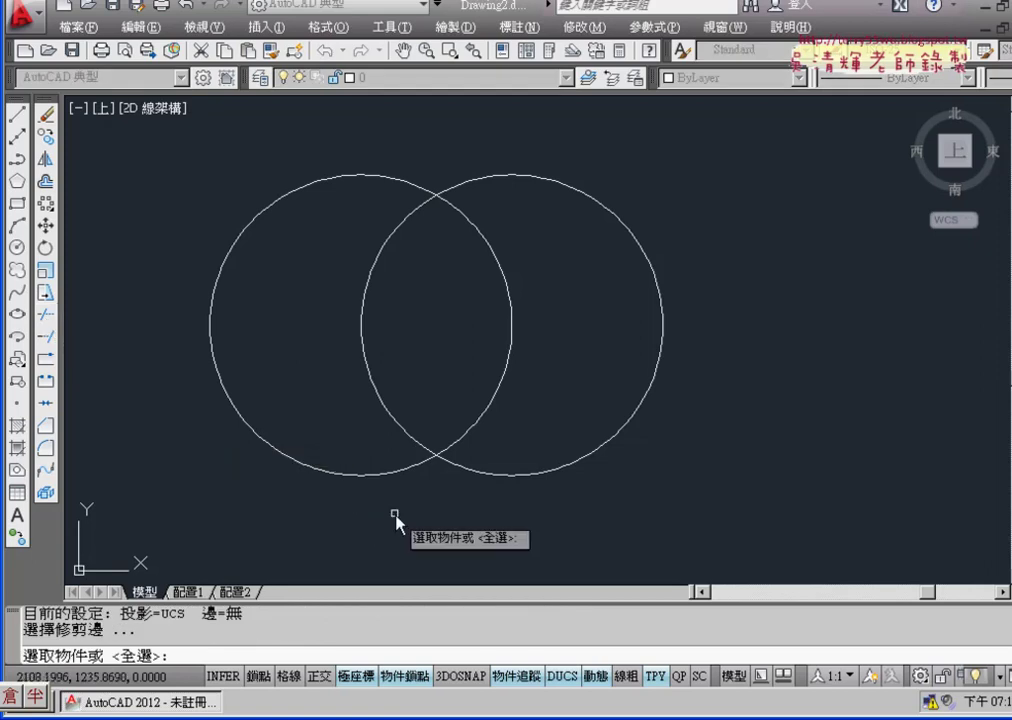
Use all objects as cutting edges and trim away the right circle's outer arc
{"action": "key", "text": "Return"}
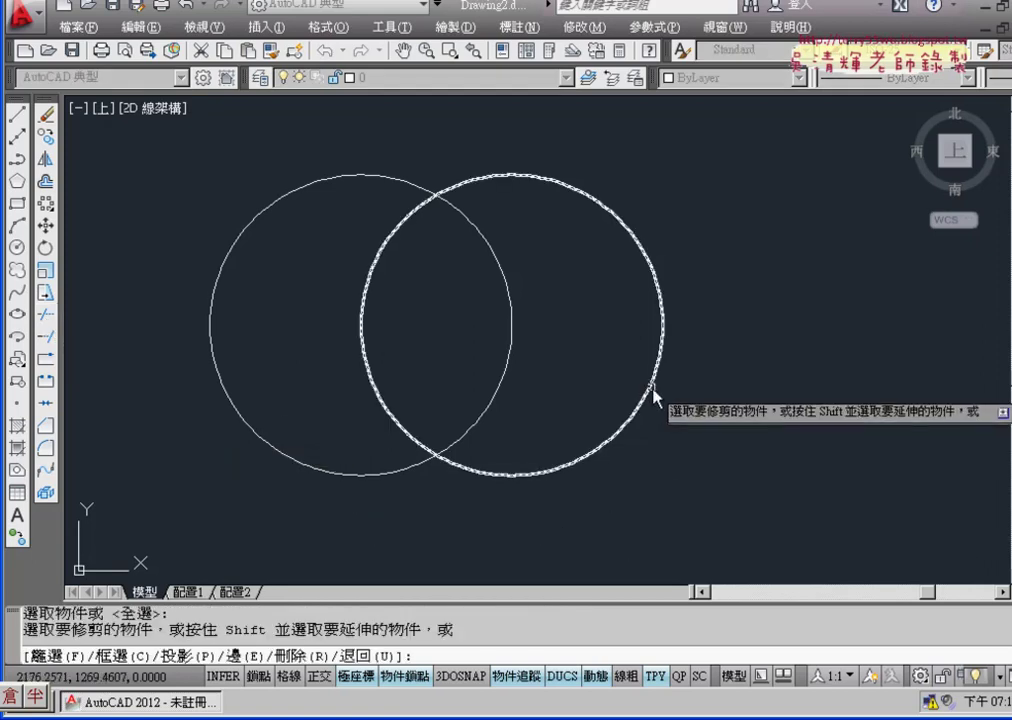
{"action": "left_click", "coordinate": [652, 392]}
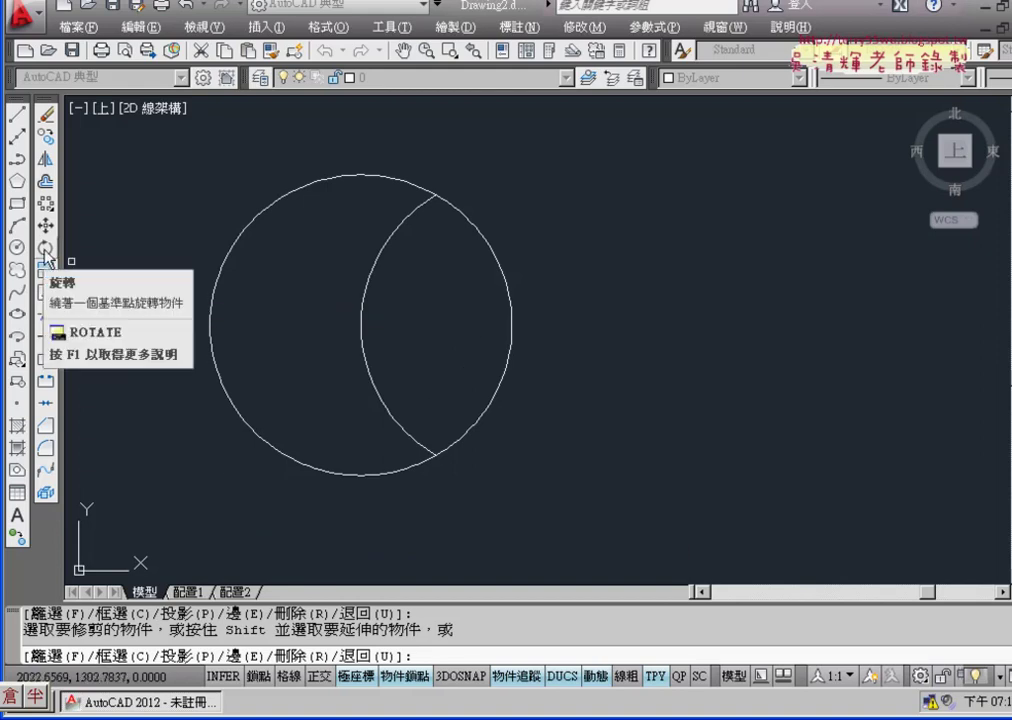
{"action": "mouse_move", "coordinate": [45, 248]}
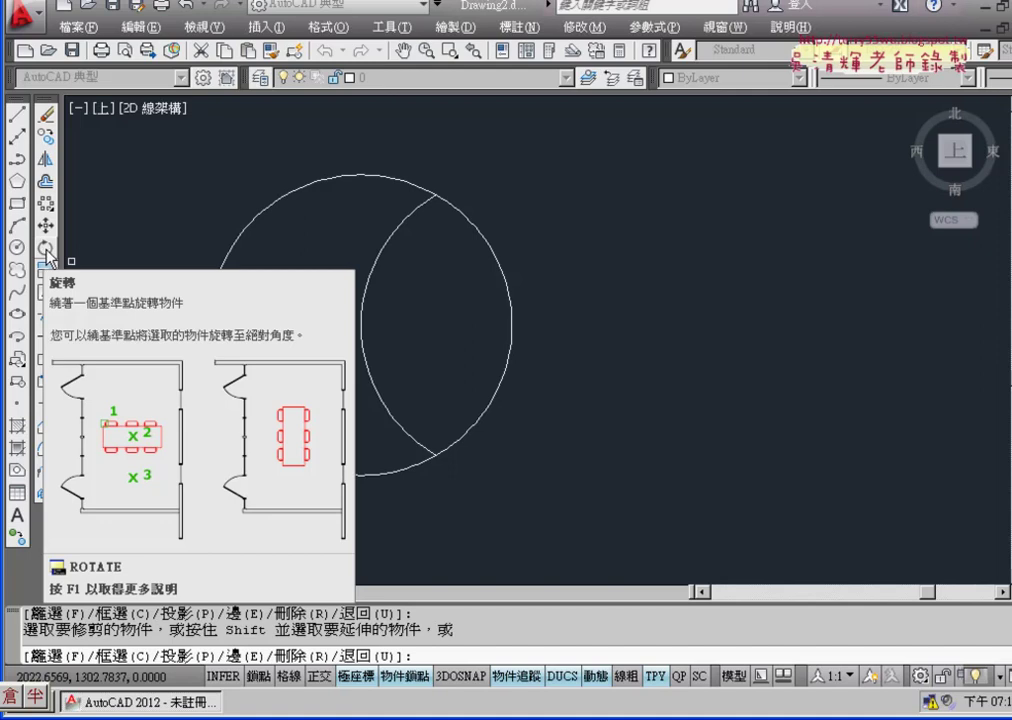
Rotate a copy of the inner arc 60° about the circle's centre
{"action": "left_click", "coordinate": [45, 249]}
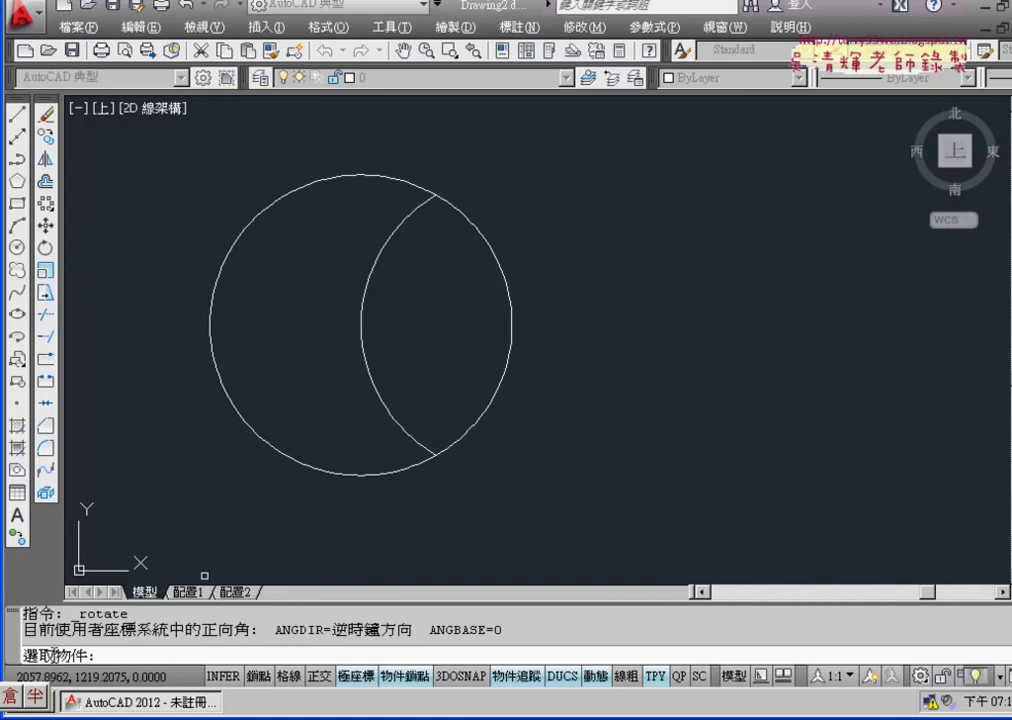
{"action": "left_click", "coordinate": [364, 369]}
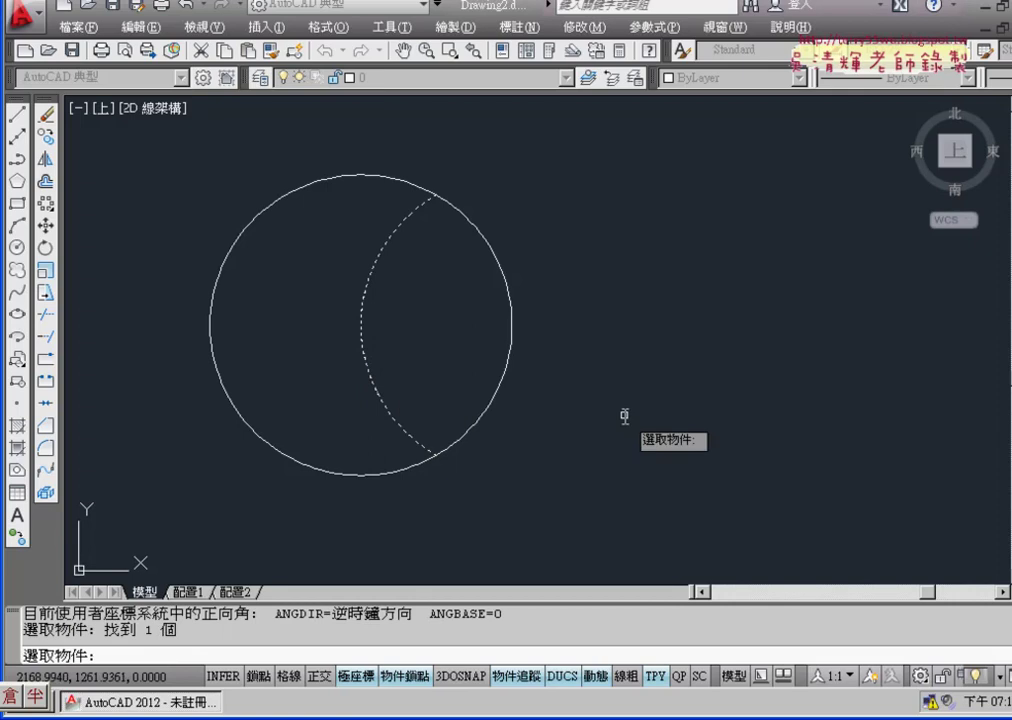
{"action": "key", "text": "Return"}
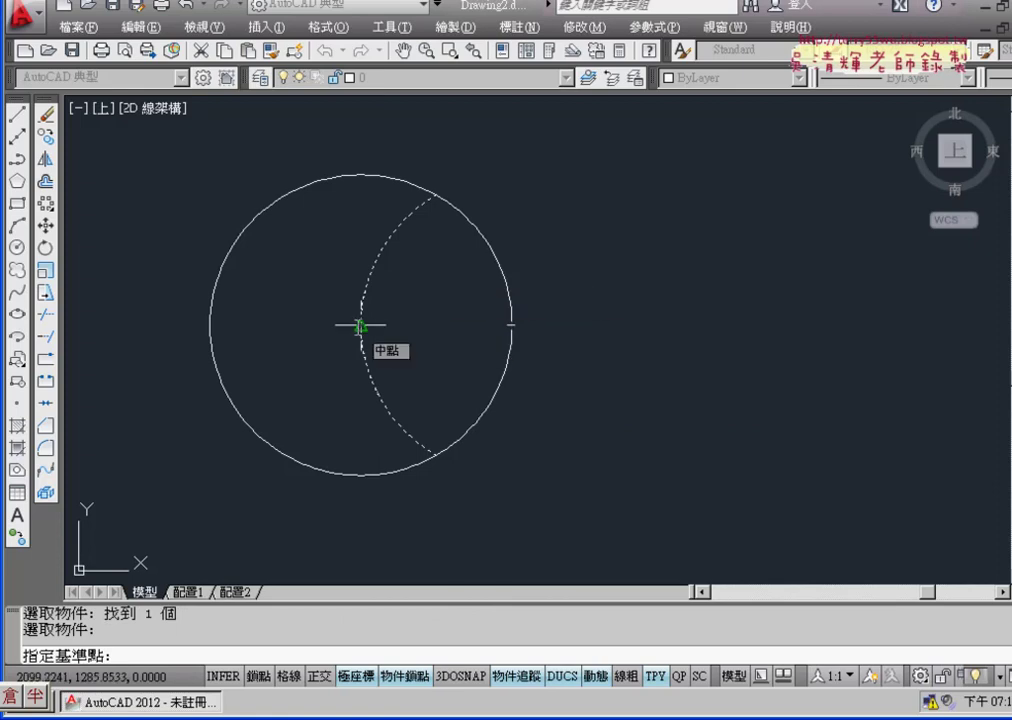
{"action": "left_click", "coordinate": [361, 325]}
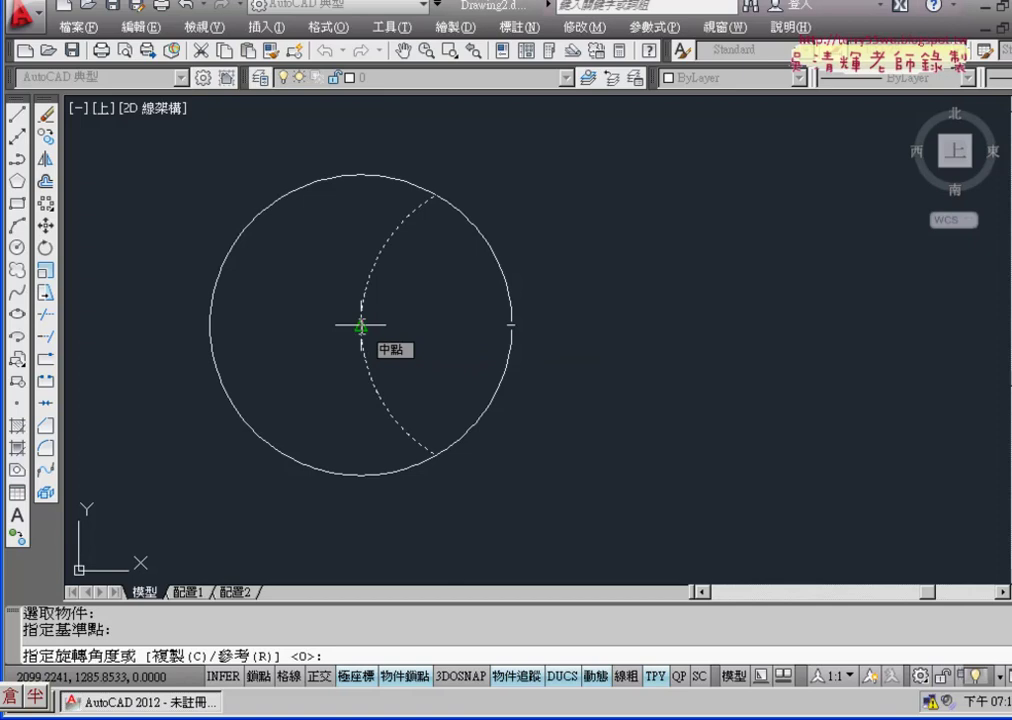
{"action": "type", "text": "c"}
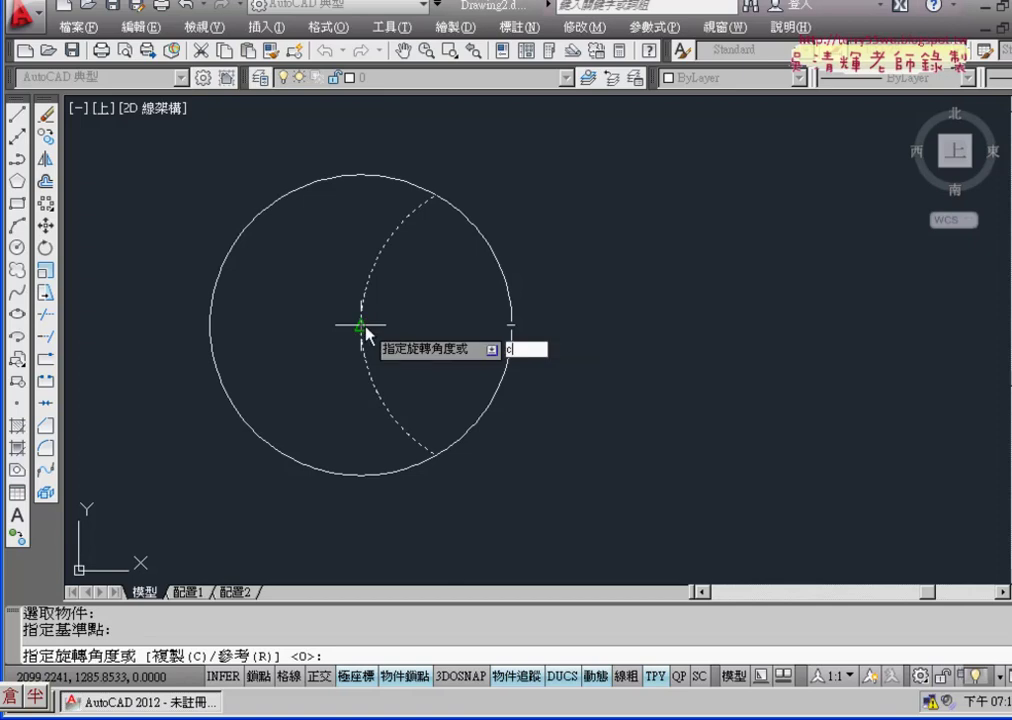
{"action": "key", "text": "Return"}
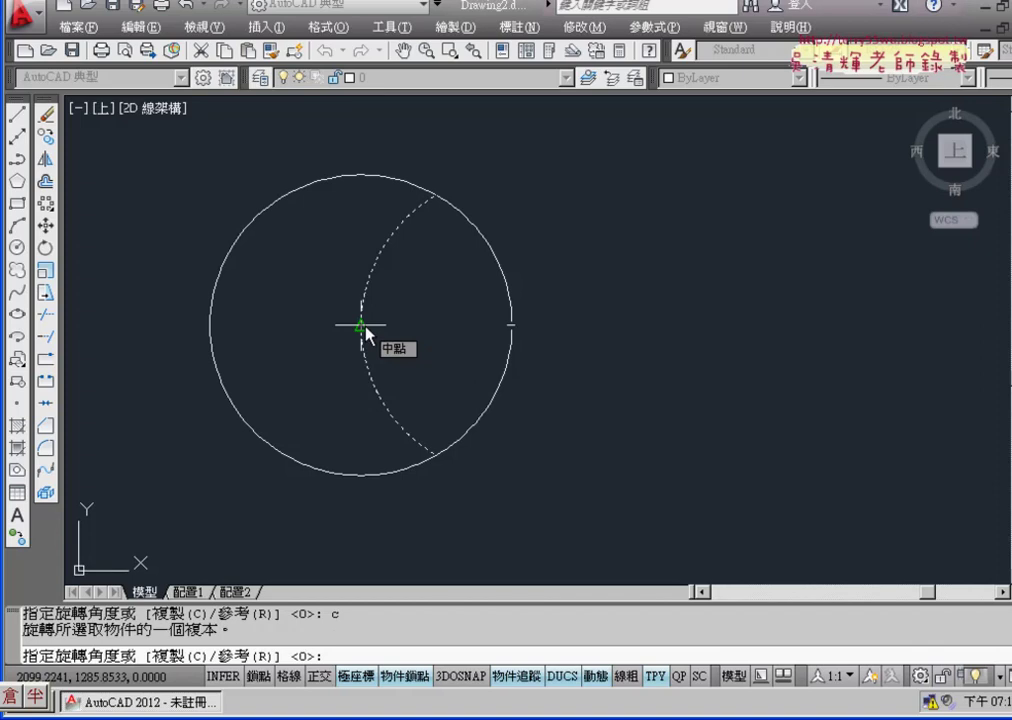
{"action": "type", "text": "60"}
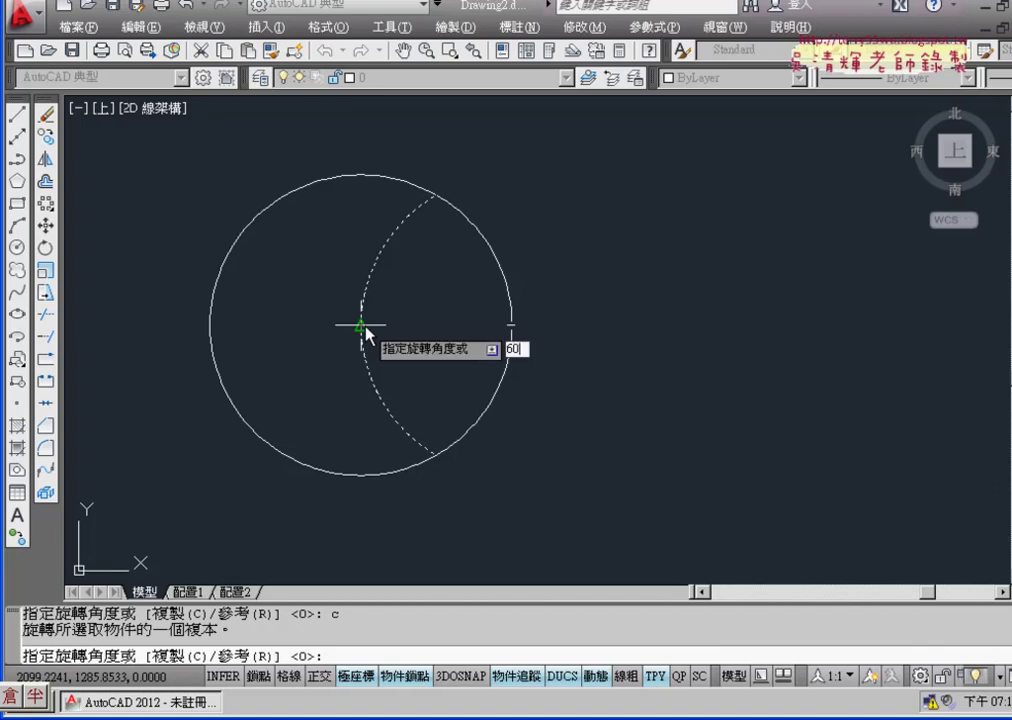
{"action": "key", "text": "Return"}
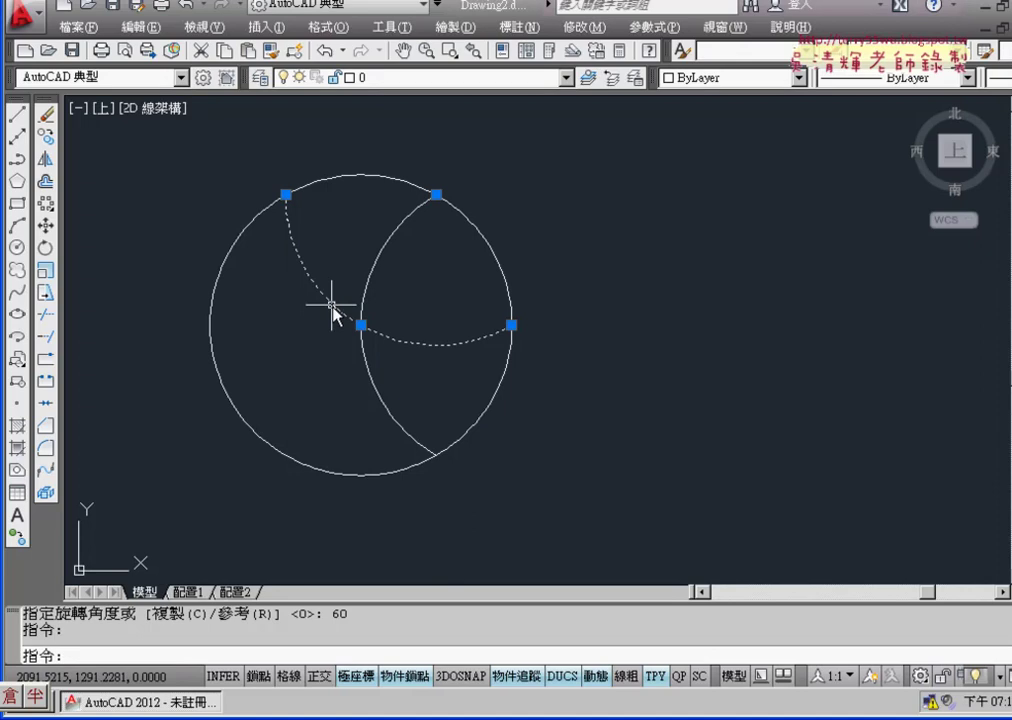
Rotate a copy of the new arc a further 60° about the centre
{"action": "left_click", "coordinate": [47, 249]}
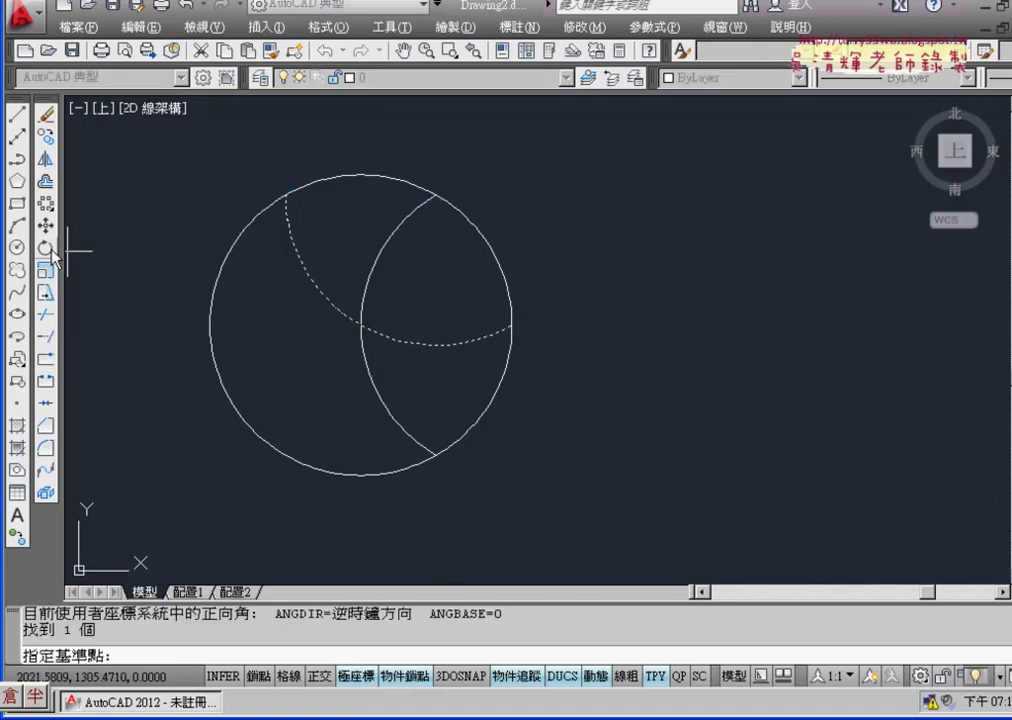
{"action": "left_click", "coordinate": [361, 327]}
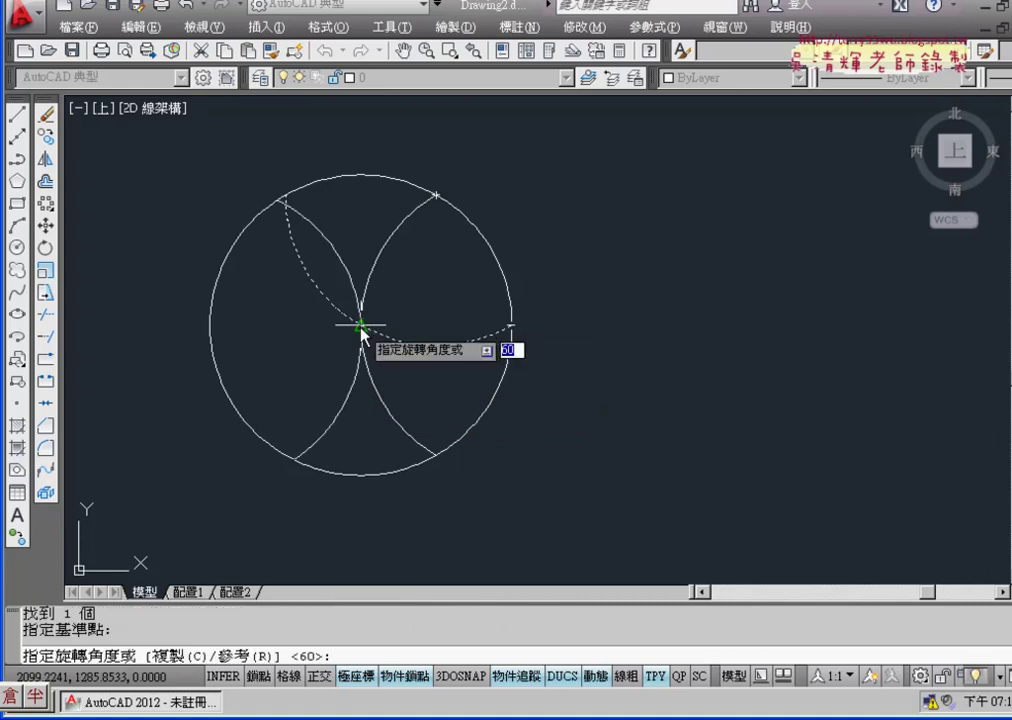
{"action": "type", "text": "c"}
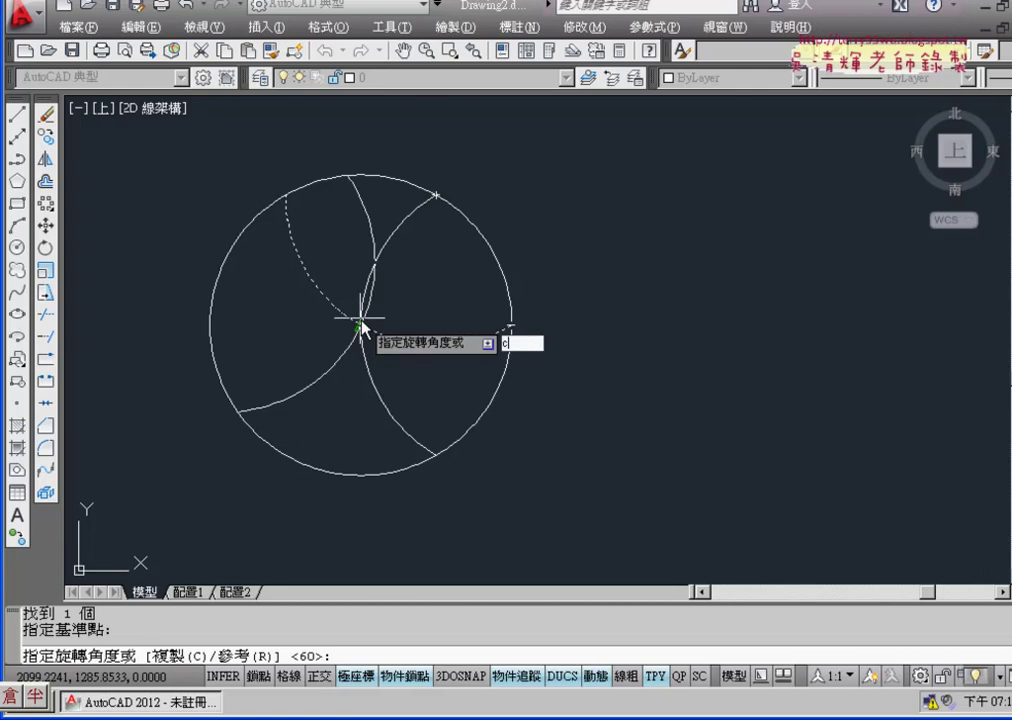
{"action": "key", "text": "Return"}
{"action": "type", "text": "60"}
{"action": "key", "text": "Return"}
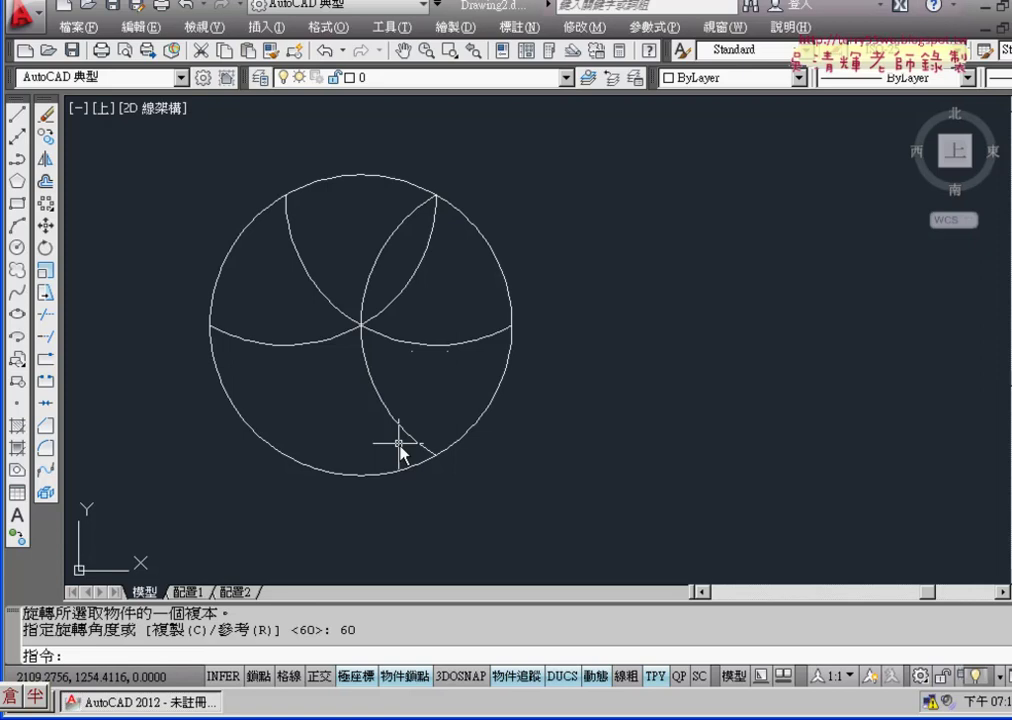
Select the three arcs and rotate copies of them 180° about their meeting point
{"action": "left_click", "coordinate": [46, 250]}
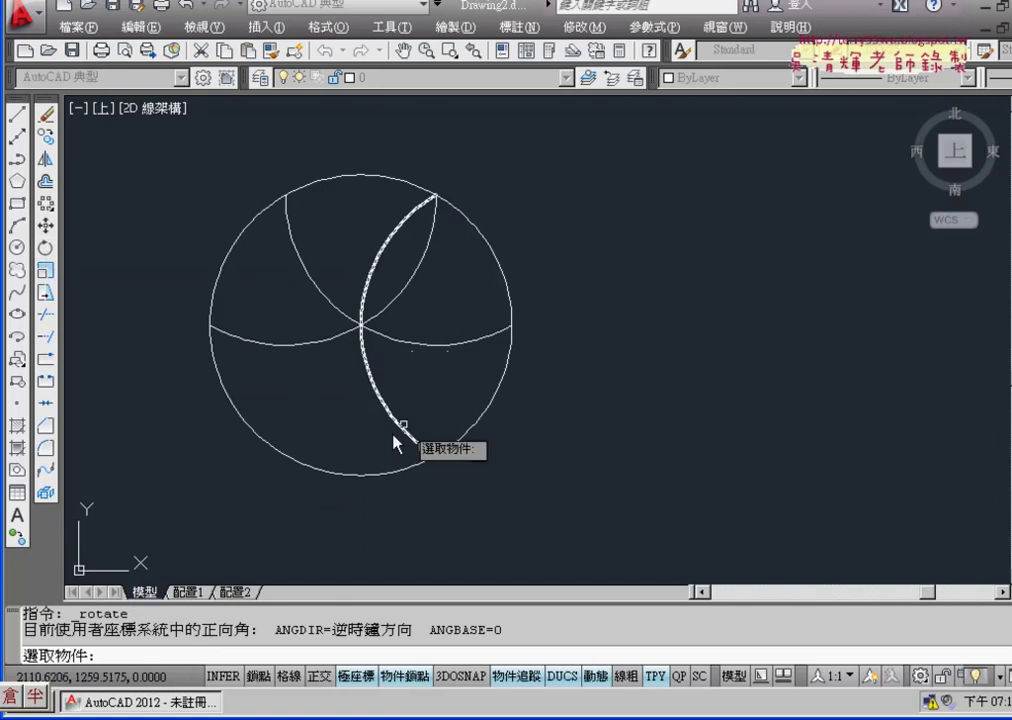
{"action": "left_click", "coordinate": [433, 298]}
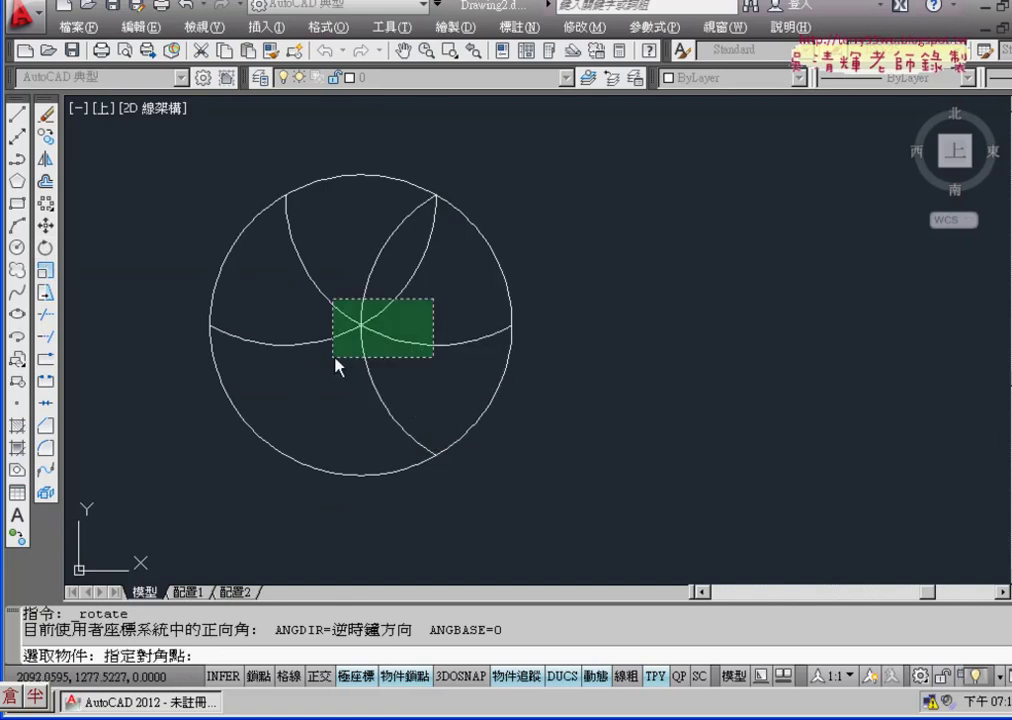
{"action": "left_click", "coordinate": [318, 365]}
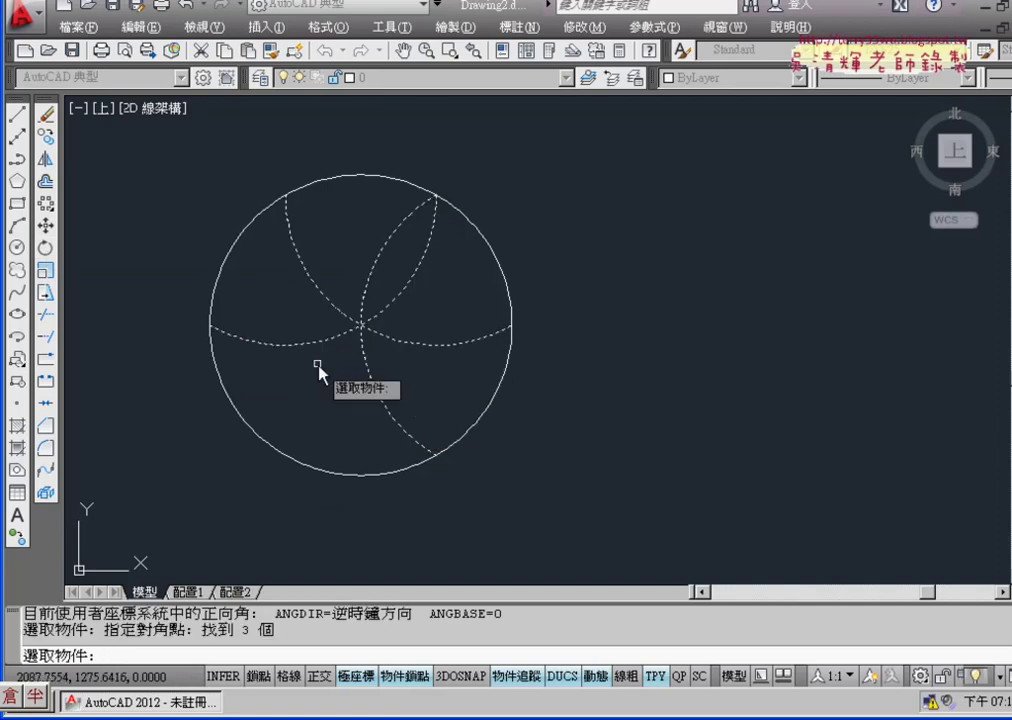
{"action": "key", "text": "Return"}
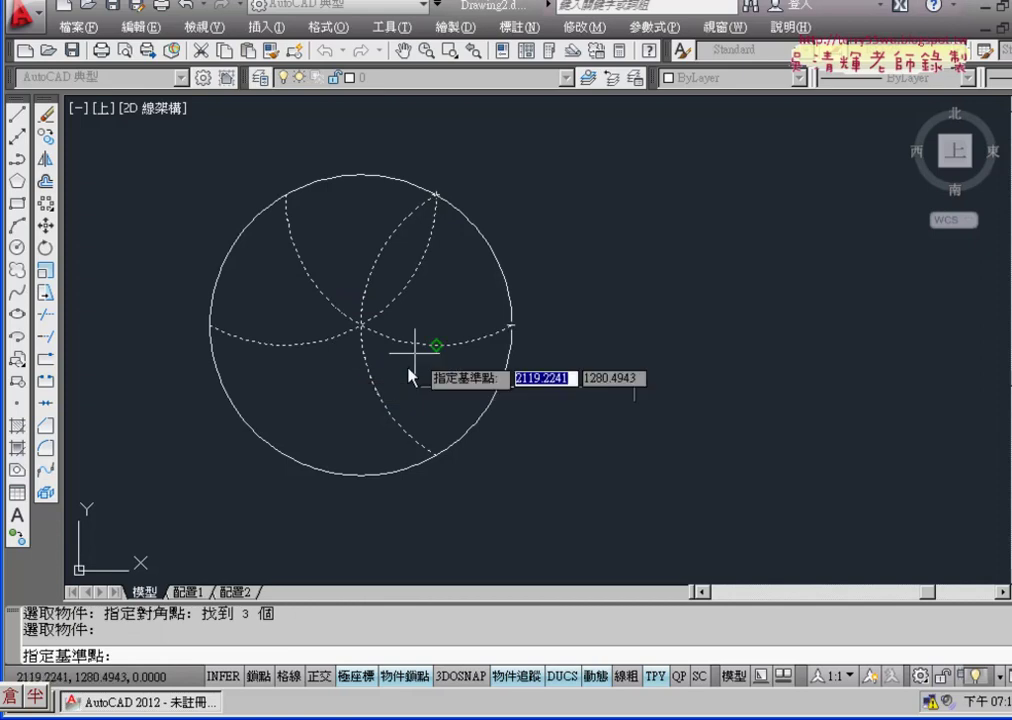
{"action": "left_click", "coordinate": [361, 326]}
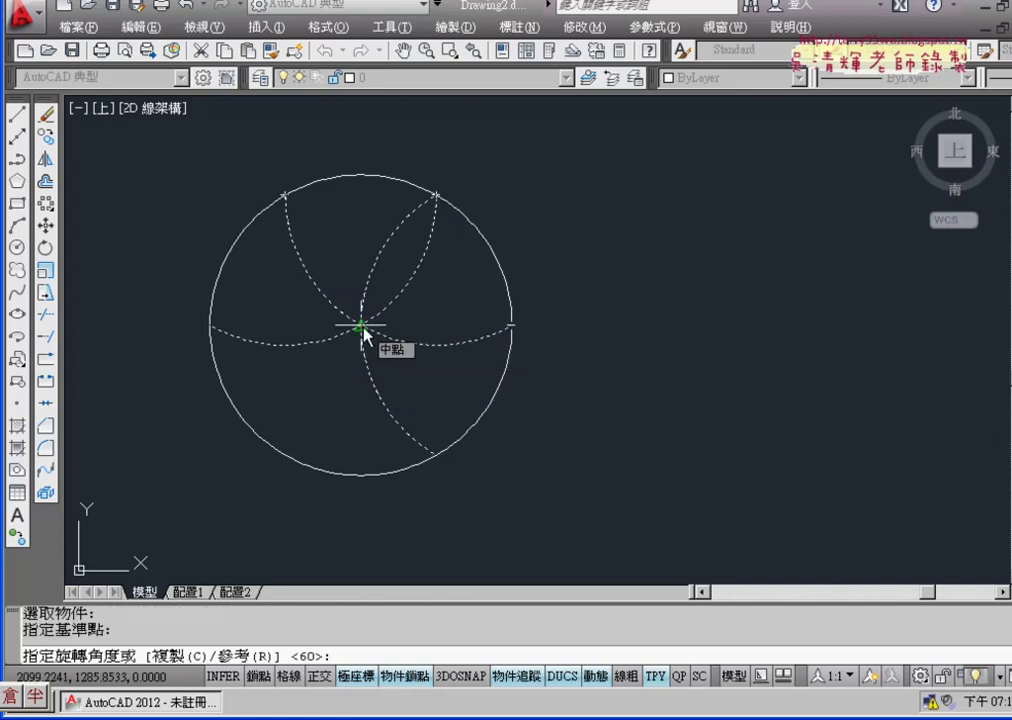
{"action": "type", "text": "c"}
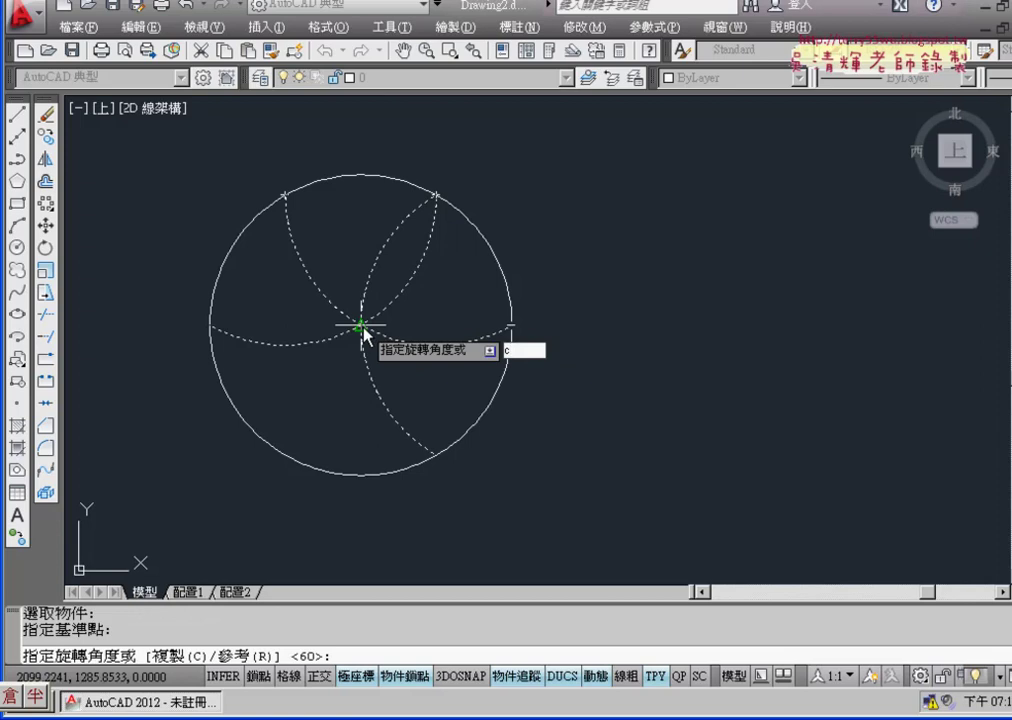
{"action": "key", "text": "Return"}
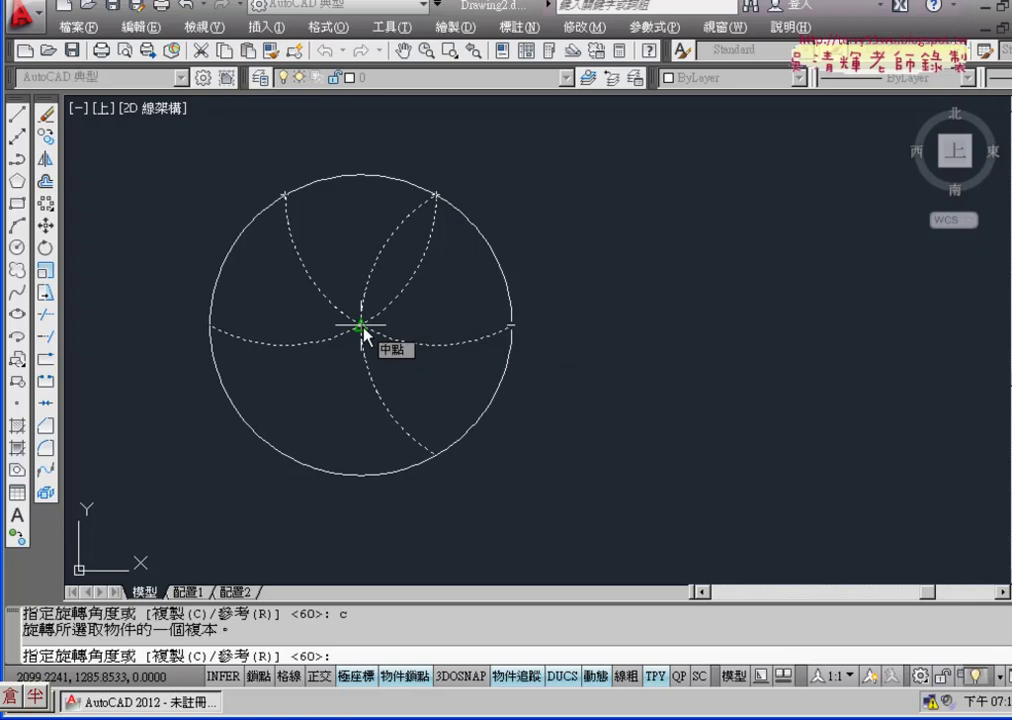
{"action": "type", "text": "180"}
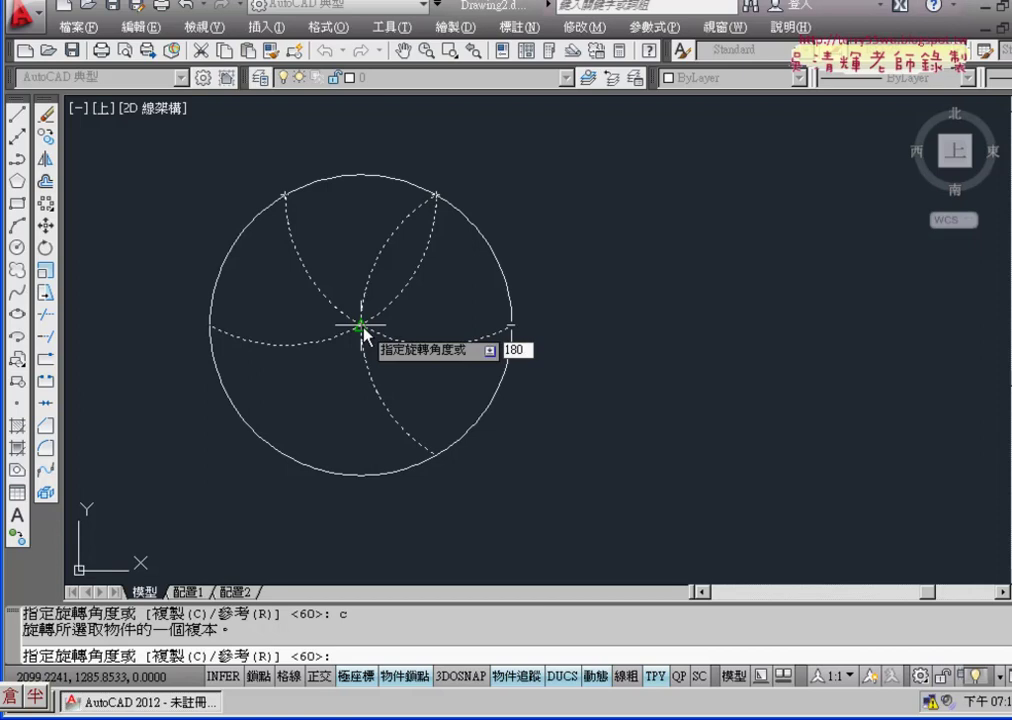
{"action": "key", "text": "Return"}
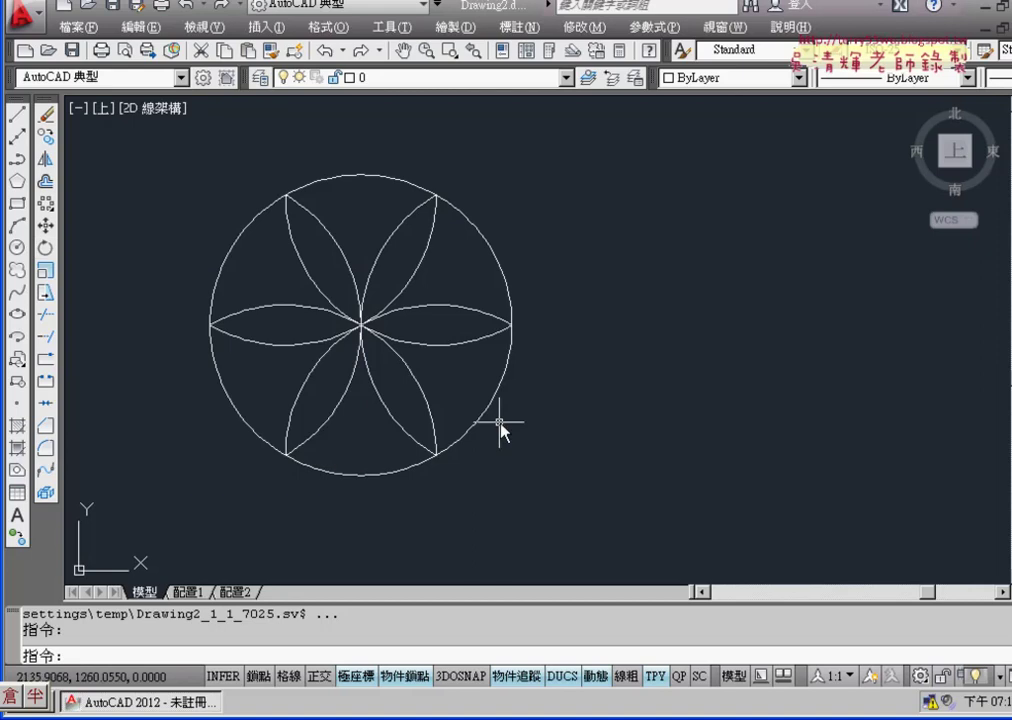
Pan the view left and start ARRAYPOLAR from the Modify toolbar's Array flyout
{"action": "middle_click_drag", "start_coordinate": [623, 341], "coordinate": [575, 340]}
{"action": "left_click", "coordinate": [46, 206]}
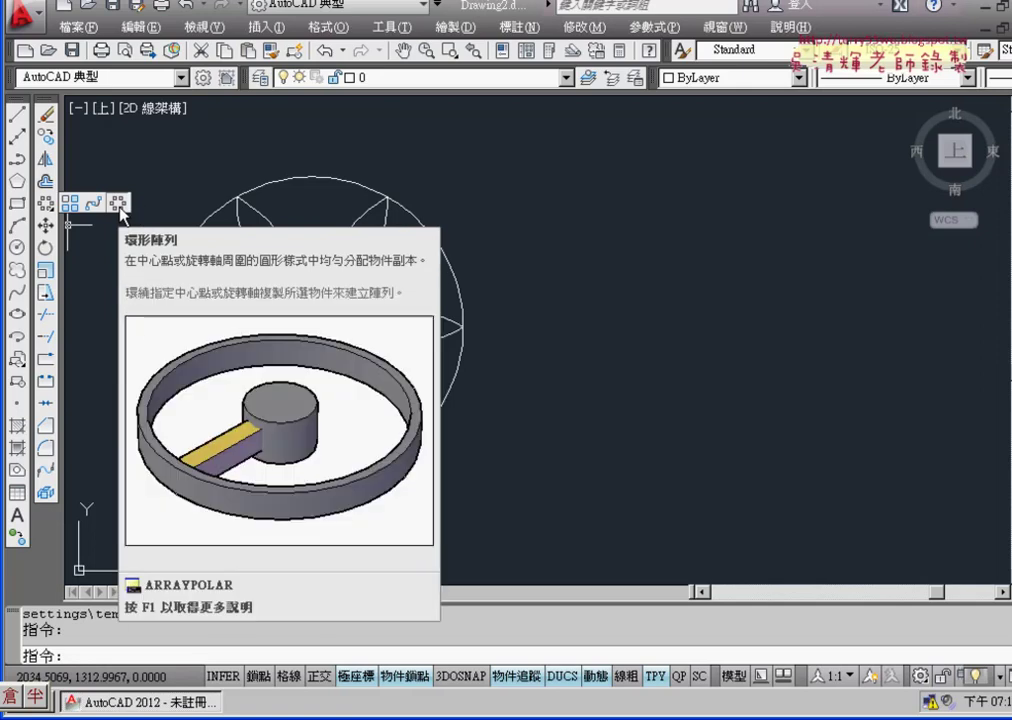
{"action": "left_click", "coordinate": [119, 203]}
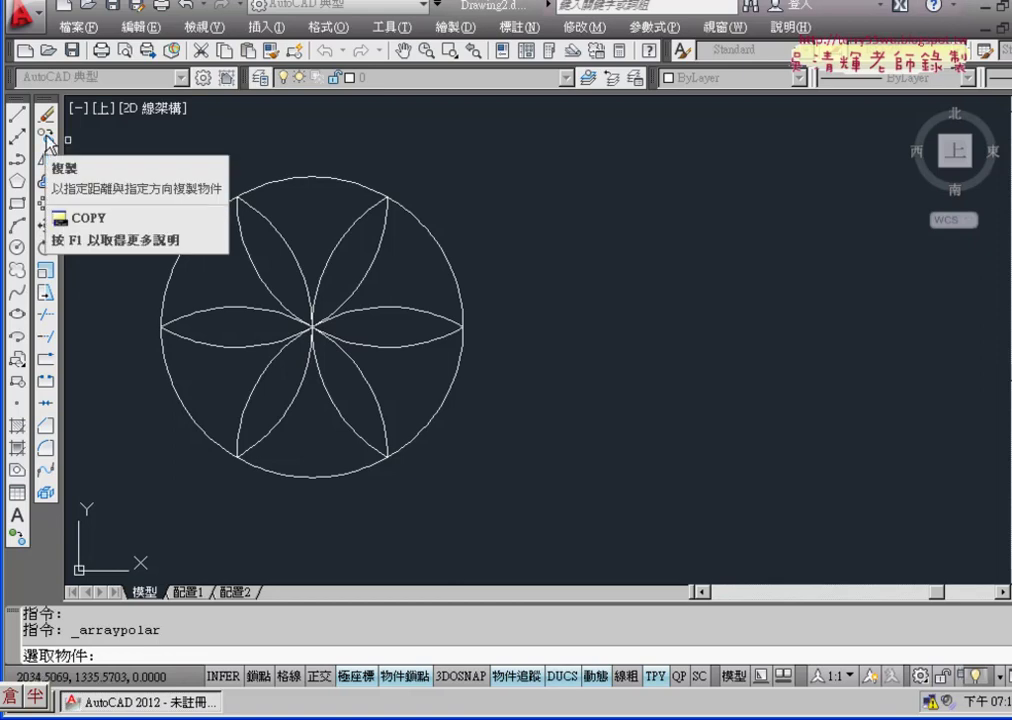
{"action": "mouse_move", "coordinate": [46, 137]}
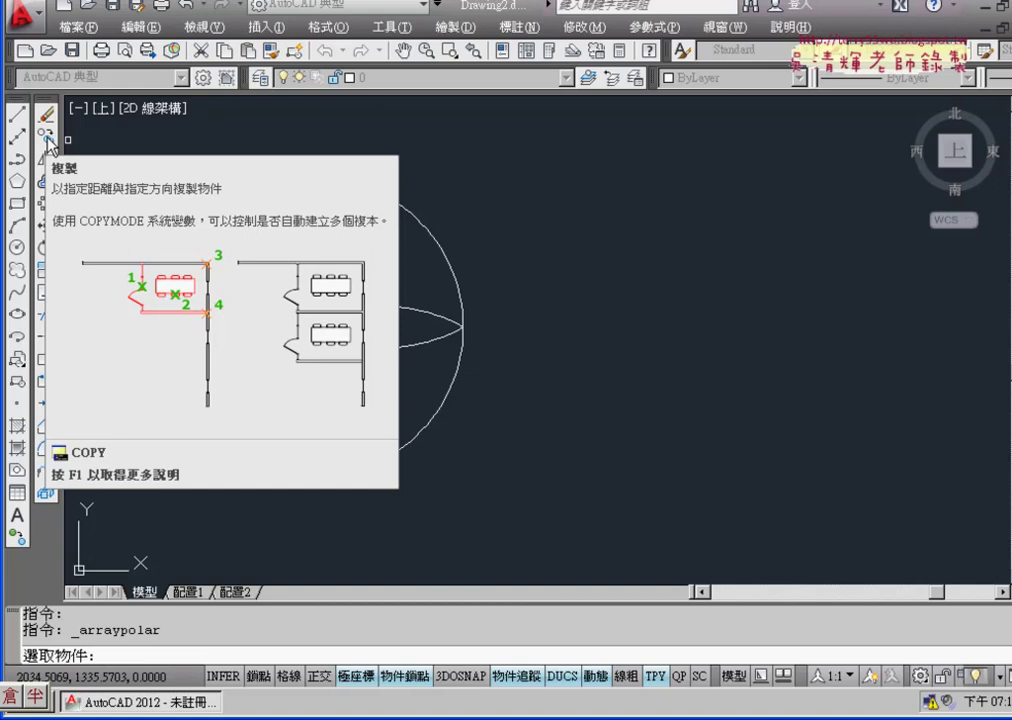
{"action": "left_click", "coordinate": [46, 139]}
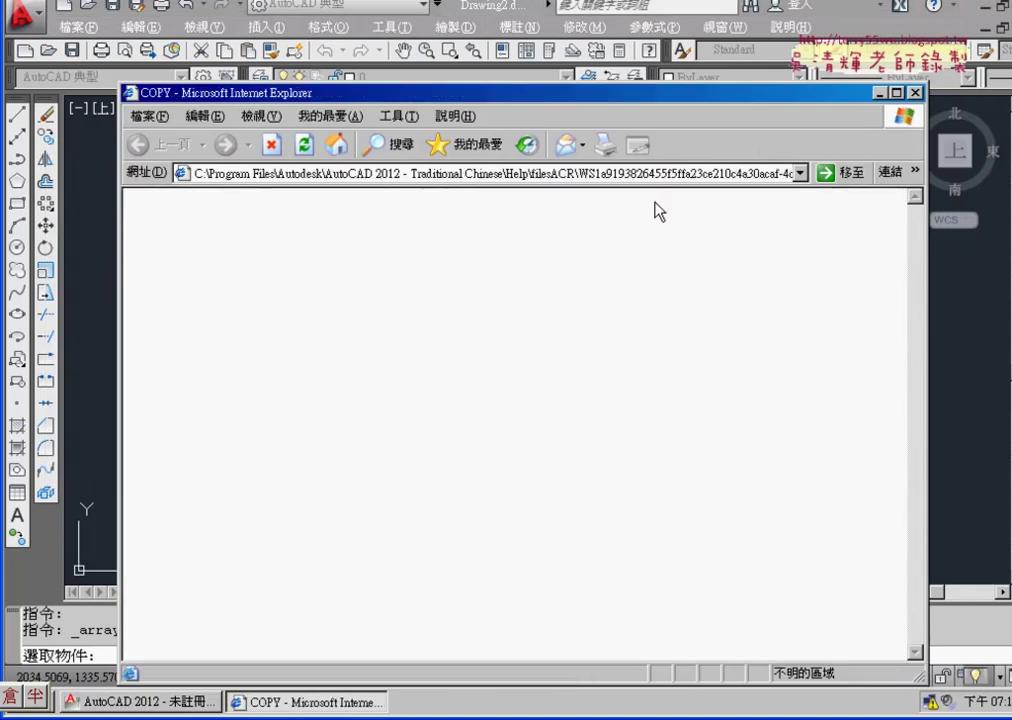
{"action": "left_click", "coordinate": [896, 92]}
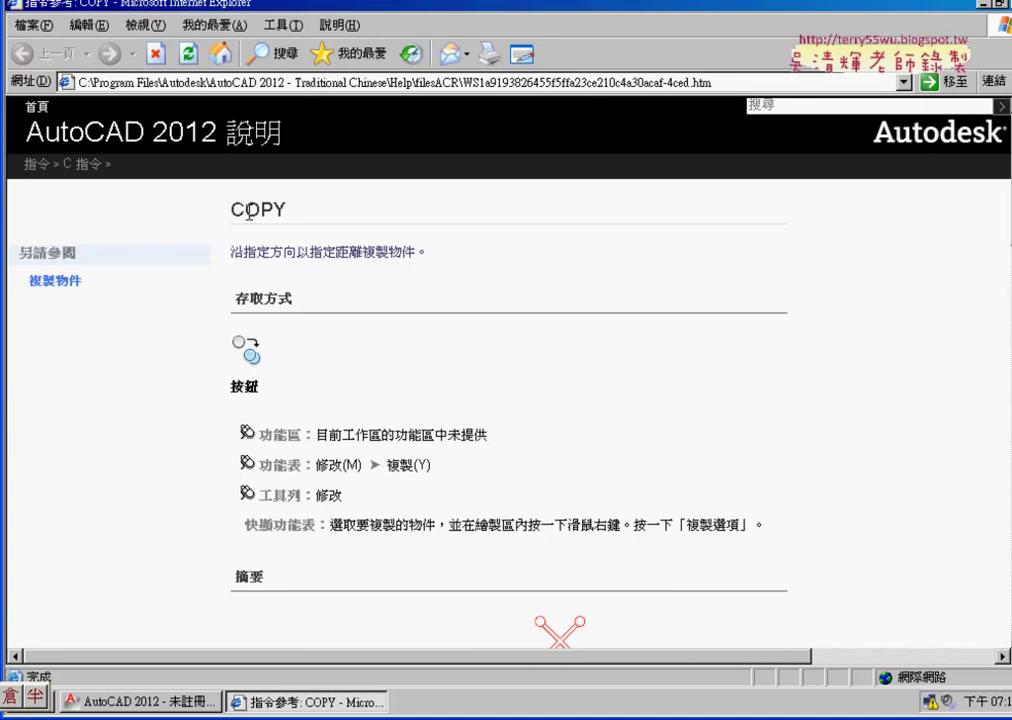
{"action": "left_click_drag", "start_coordinate": [231, 207], "coordinate": [285, 207]}
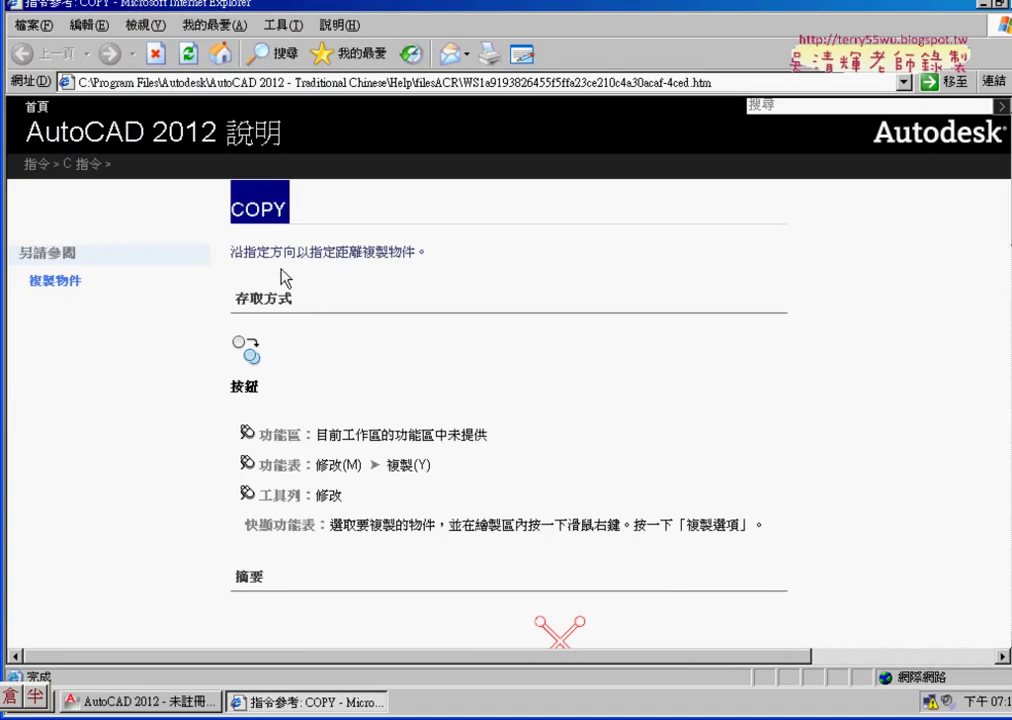
{"action": "left_click_drag", "start_coordinate": [244, 251], "coordinate": [450, 258]}
{"action": "scroll", "coordinate": [453, 302], "scroll_direction": "down", "scroll_amount": 1}
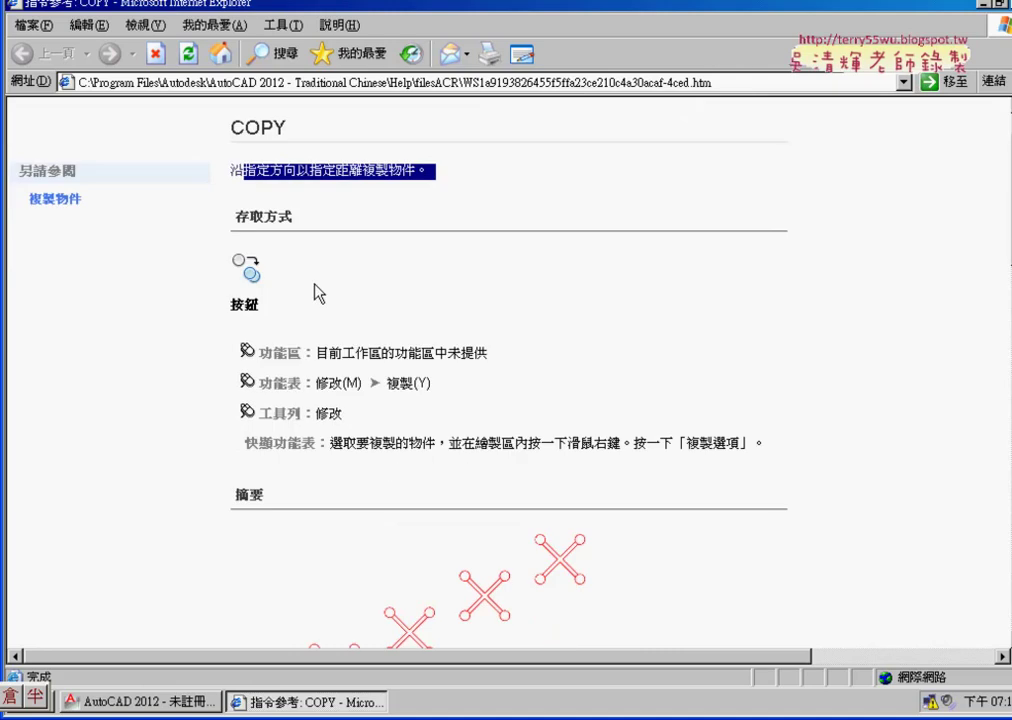
{"action": "scroll", "coordinate": [400, 400], "scroll_direction": "down", "scroll_amount": 3}
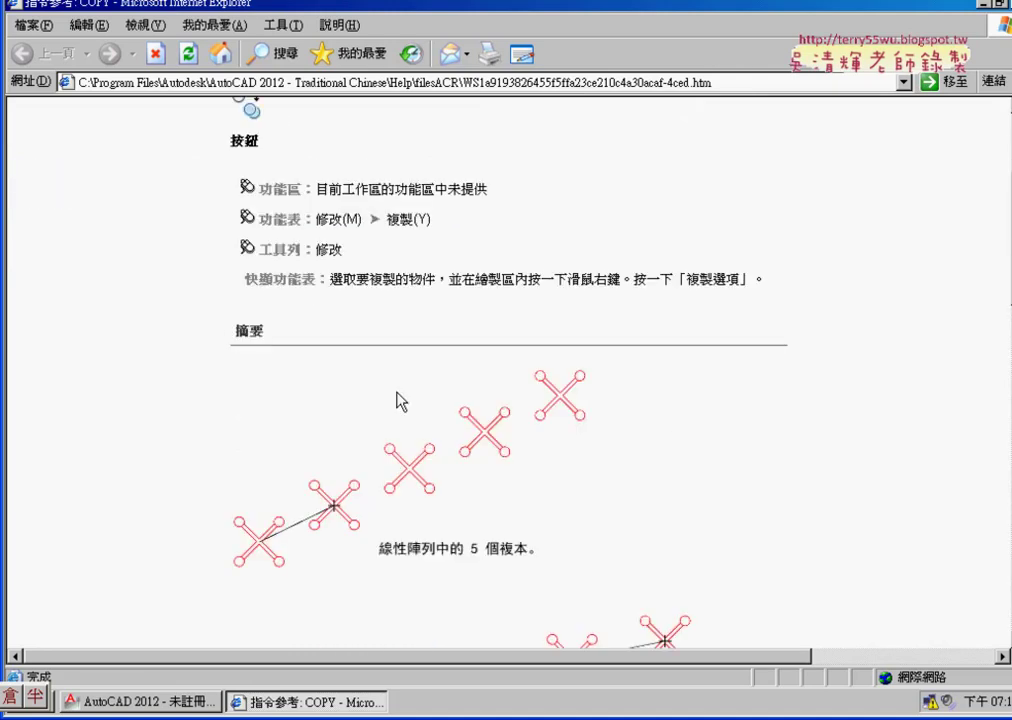
{"action": "left_click_drag", "start_coordinate": [233, 254], "coordinate": [312, 355]}
{"action": "scroll", "coordinate": [235, 346], "scroll_direction": "down", "scroll_amount": 2}
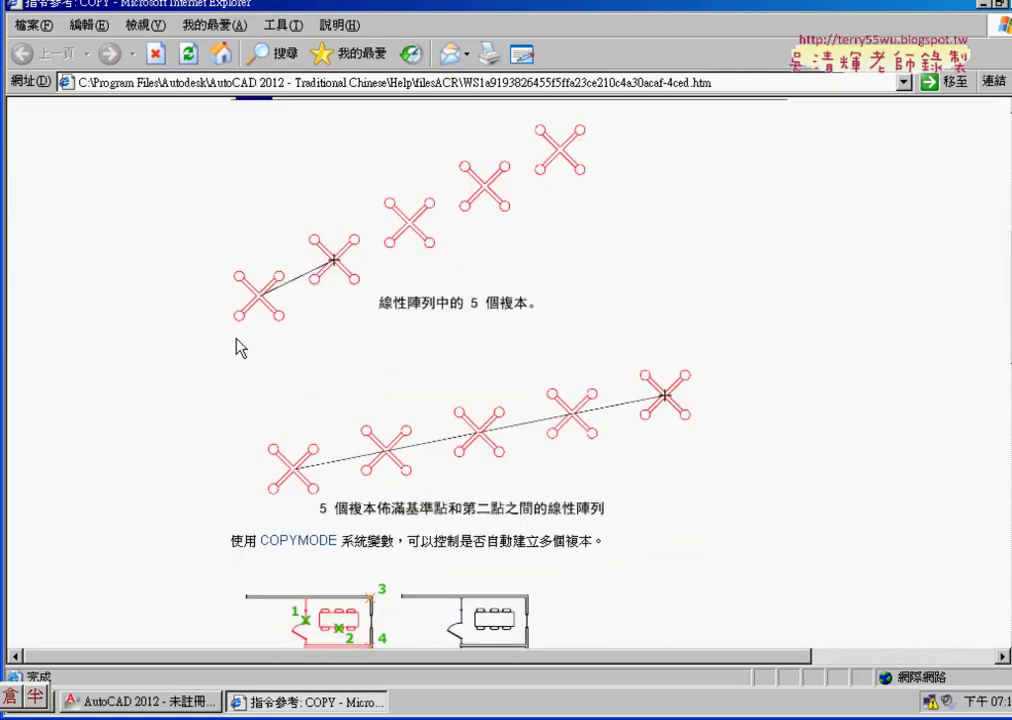
{"action": "scroll", "coordinate": [390, 387], "scroll_direction": "down", "scroll_amount": 1}
{"action": "scroll", "coordinate": [278, 409], "scroll_direction": "down", "scroll_amount": 1}
{"action": "scroll", "coordinate": [221, 406], "scroll_direction": "down", "scroll_amount": 2}
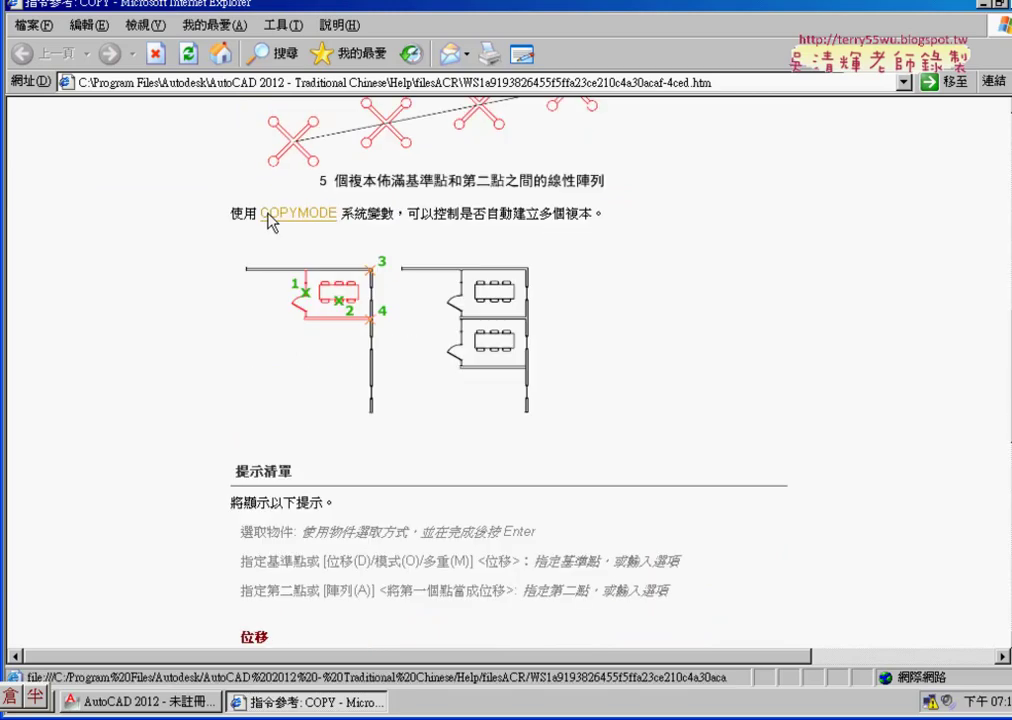
{"action": "scroll", "coordinate": [488, 388], "scroll_direction": "down", "scroll_amount": 2}
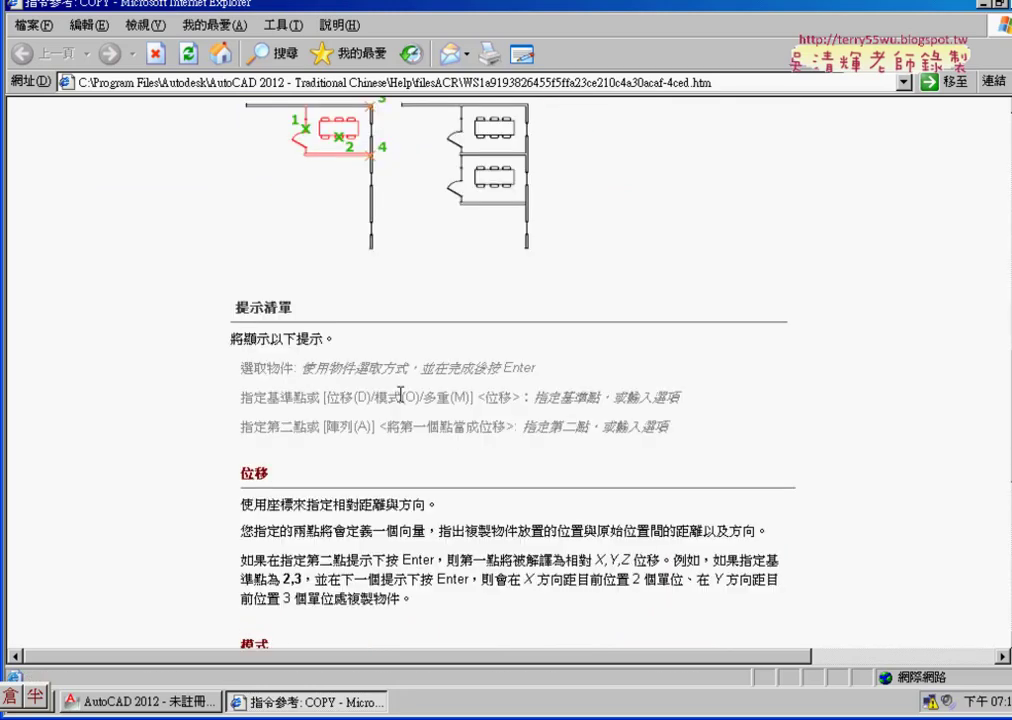
{"action": "scroll", "coordinate": [400, 392], "scroll_direction": "down", "scroll_amount": 1}
{"action": "scroll", "coordinate": [340, 450], "scroll_direction": "down", "scroll_amount": 1}
{"action": "scroll", "coordinate": [298, 488], "scroll_direction": "down", "scroll_amount": 2}
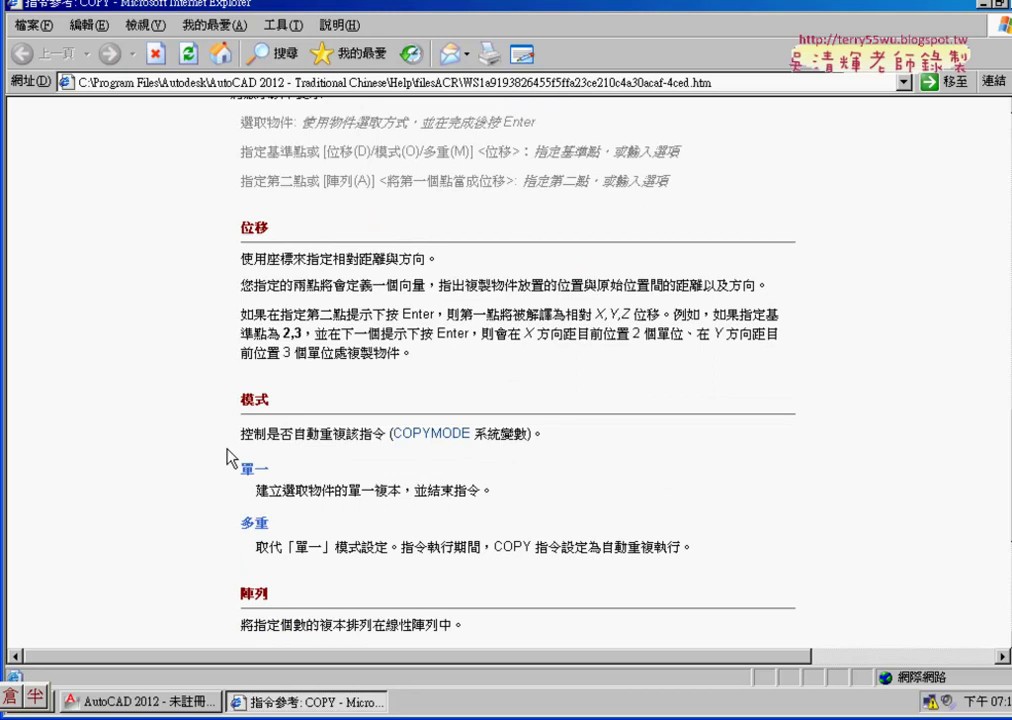
{"action": "scroll", "coordinate": [250, 500], "scroll_direction": "down", "scroll_amount": 2}
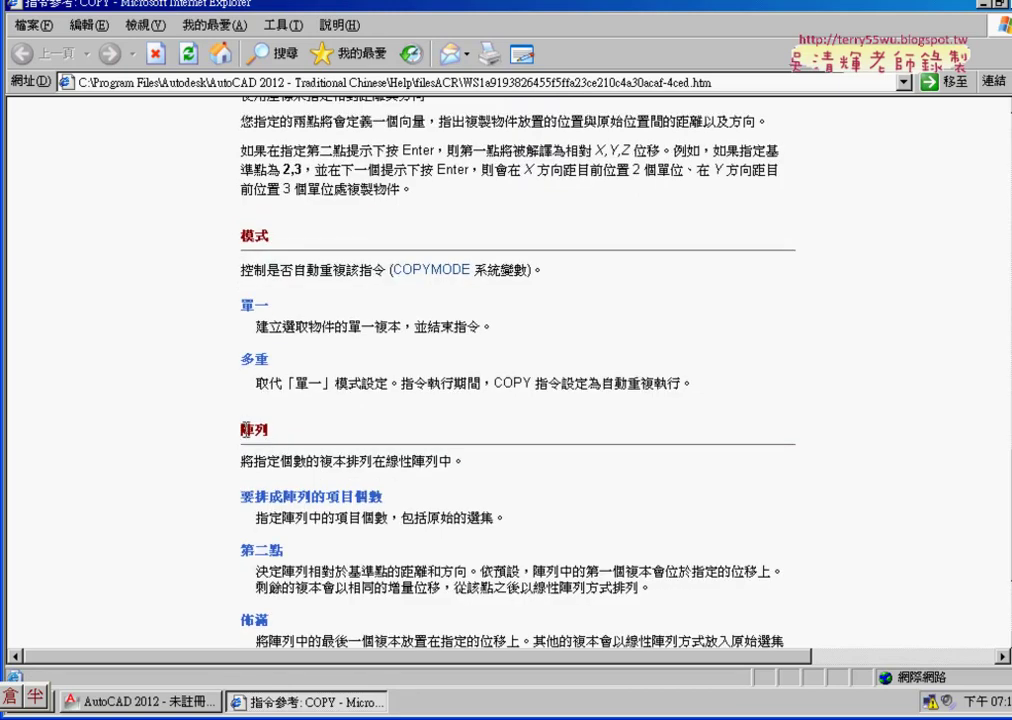
{"action": "double_click", "coordinate": [272, 427]}
{"action": "scroll", "coordinate": [400, 455], "scroll_direction": "down", "scroll_amount": 1}
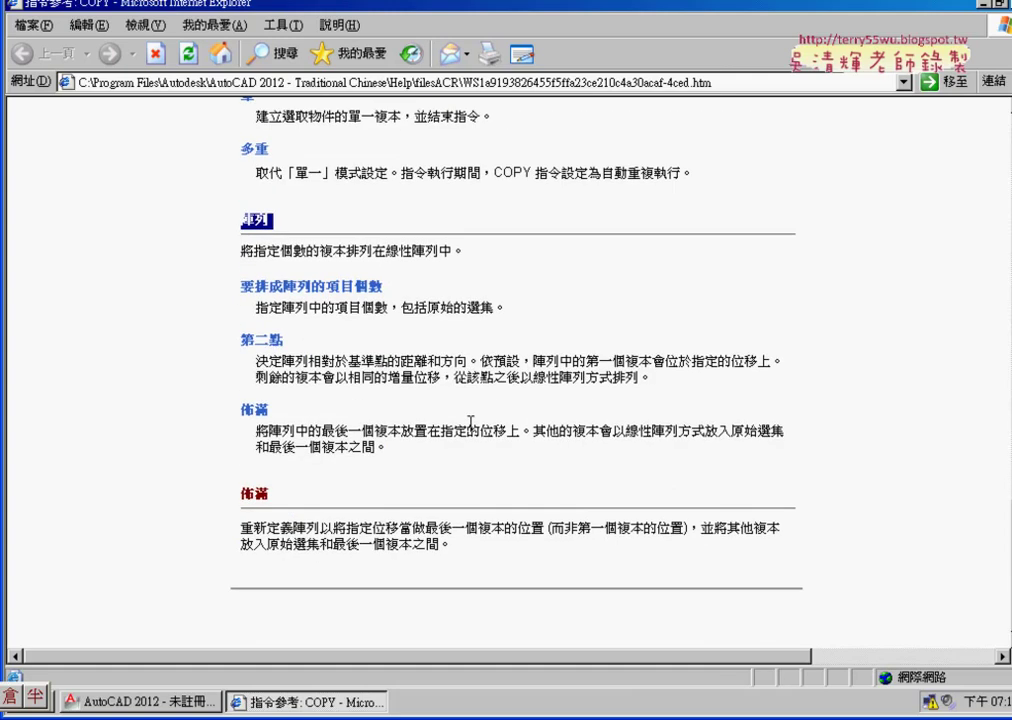
{"action": "scroll", "coordinate": [515, 484], "scroll_direction": "down", "scroll_amount": 2}
{"action": "left_click", "coordinate": [1004, 4]}
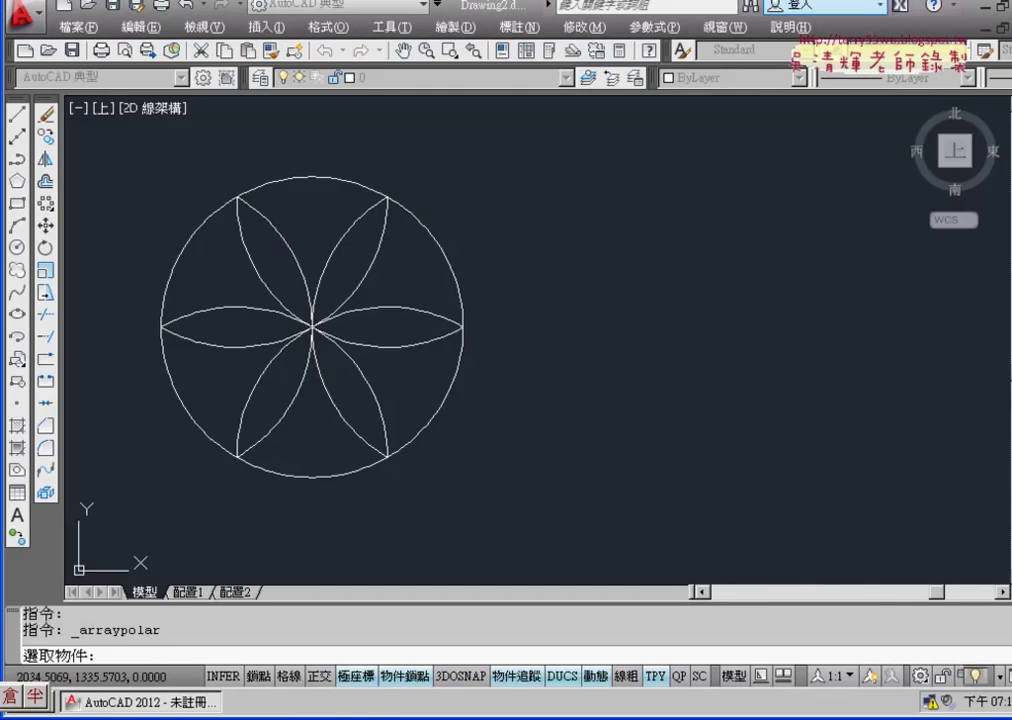